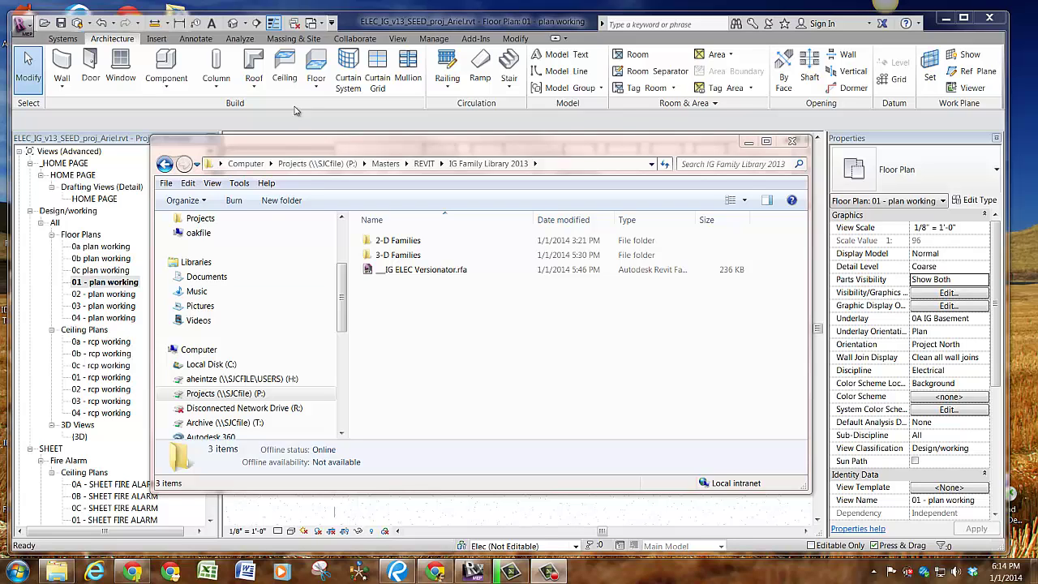
Switch to Revit, start a new family and preview the Generic Model ceiling based, floor based and wall based templates
left_click(100, 80)
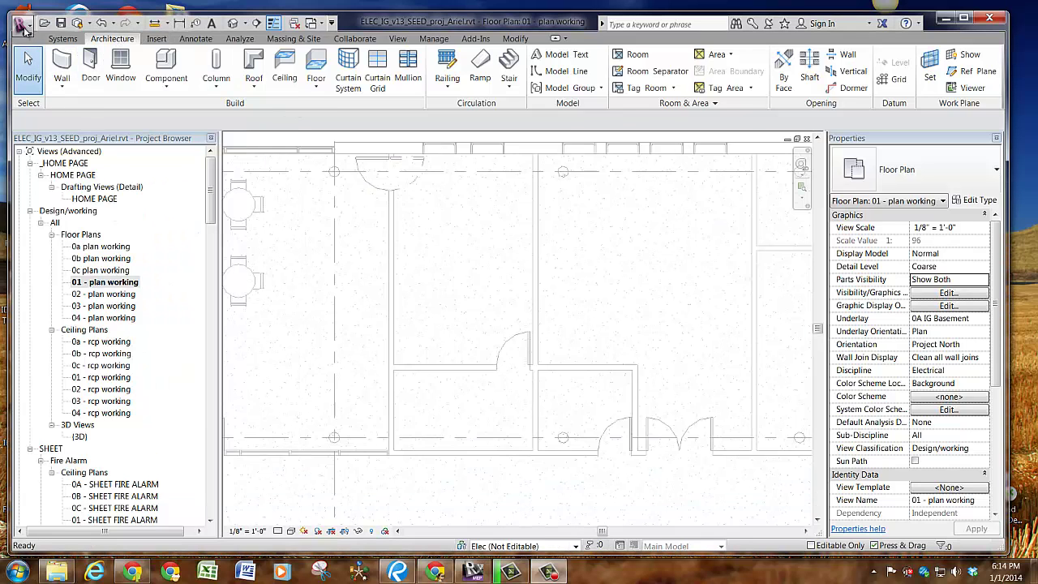
left_click(23, 25)
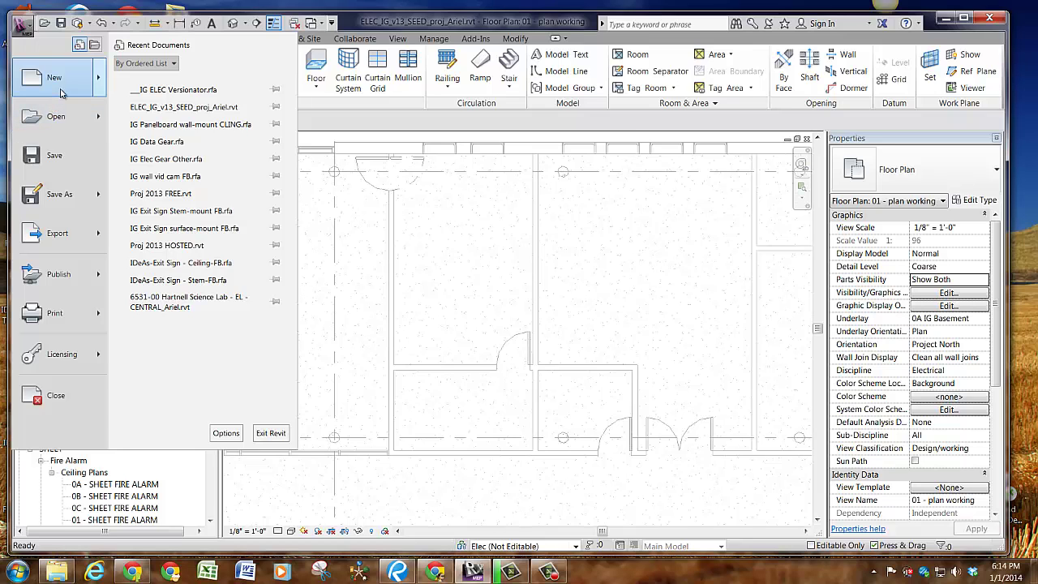
mouse_move(56, 79)
left_click(149, 140)
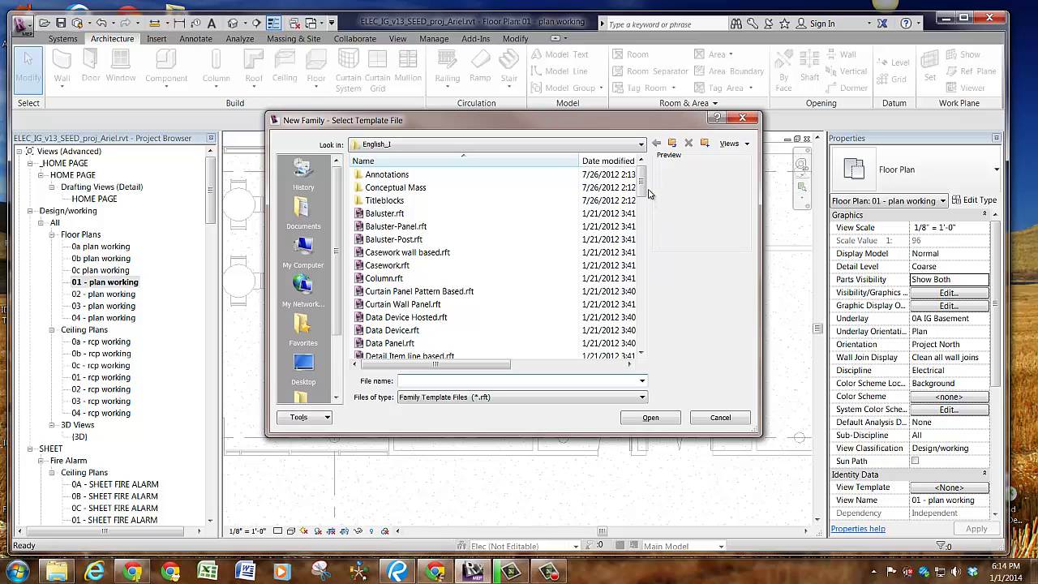
left_click_drag(641, 187, 640, 257)
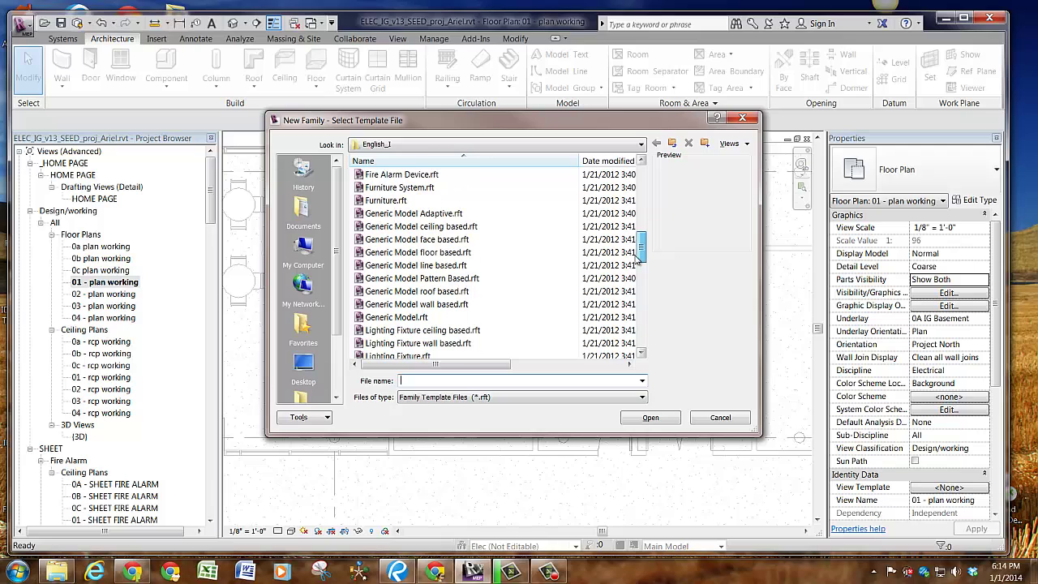
left_click(486, 228)
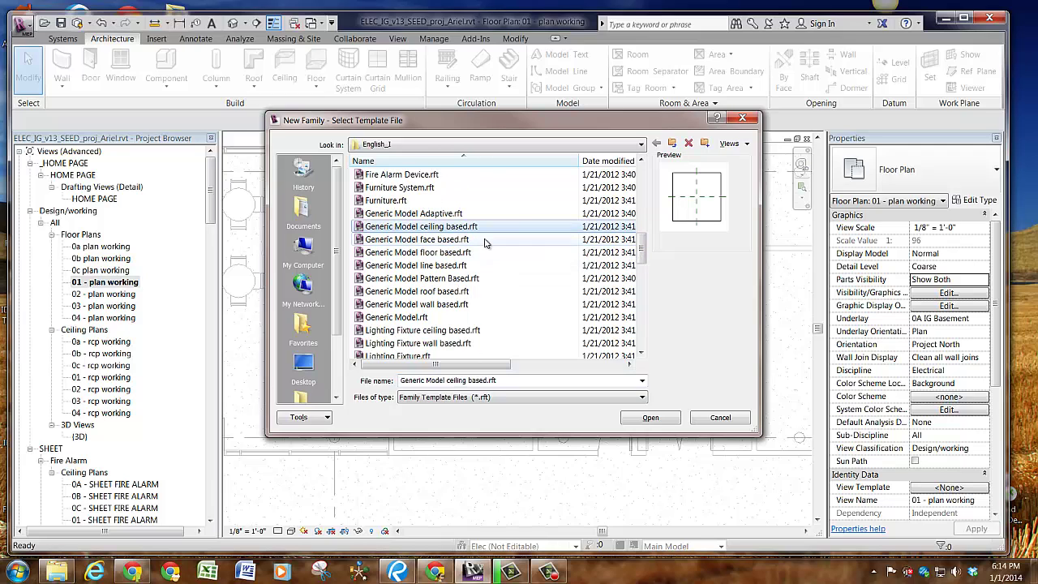
left_click(483, 252)
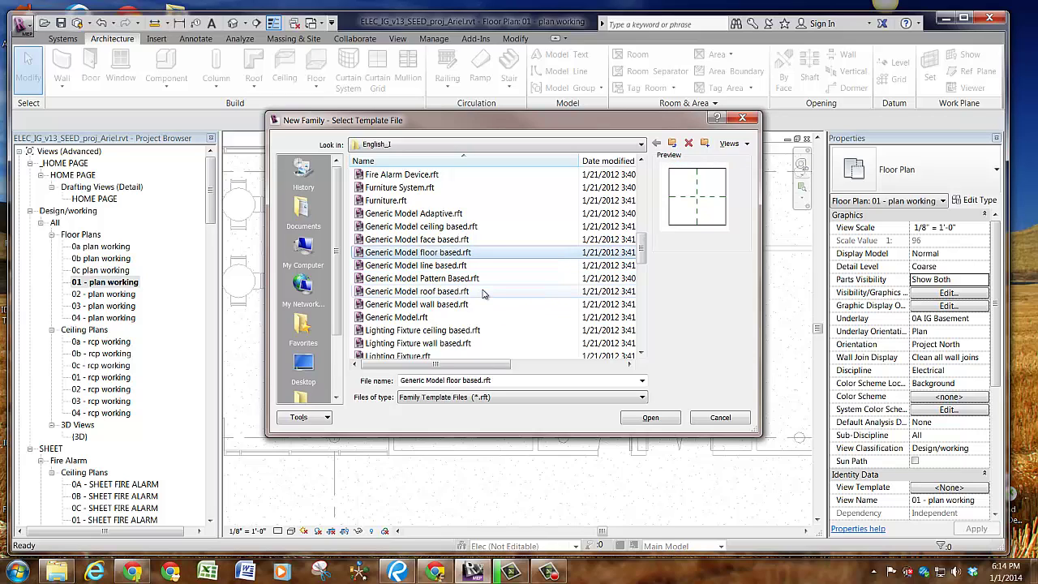
left_click(485, 305)
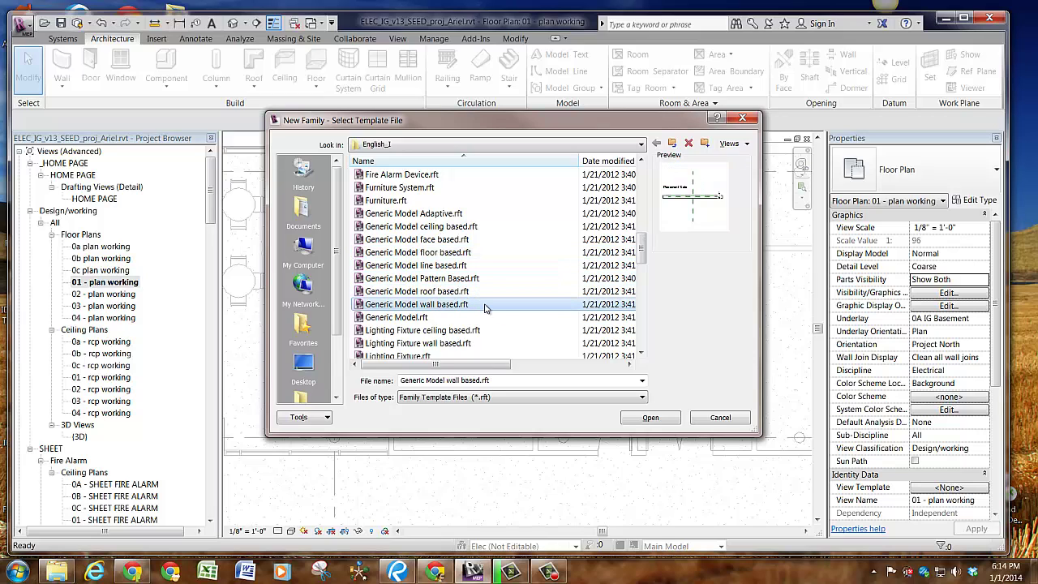
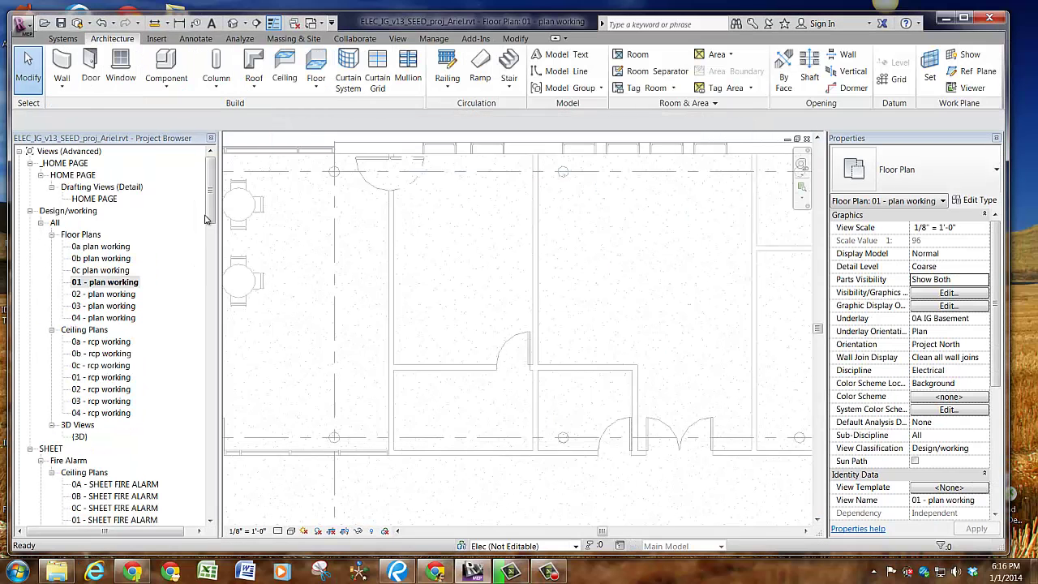
Examine the annotation symbol families loaded in the project, including IDeAs-Equipment Tag Annotation, and collapse the category again
left_click_drag(210, 212, 202, 460)
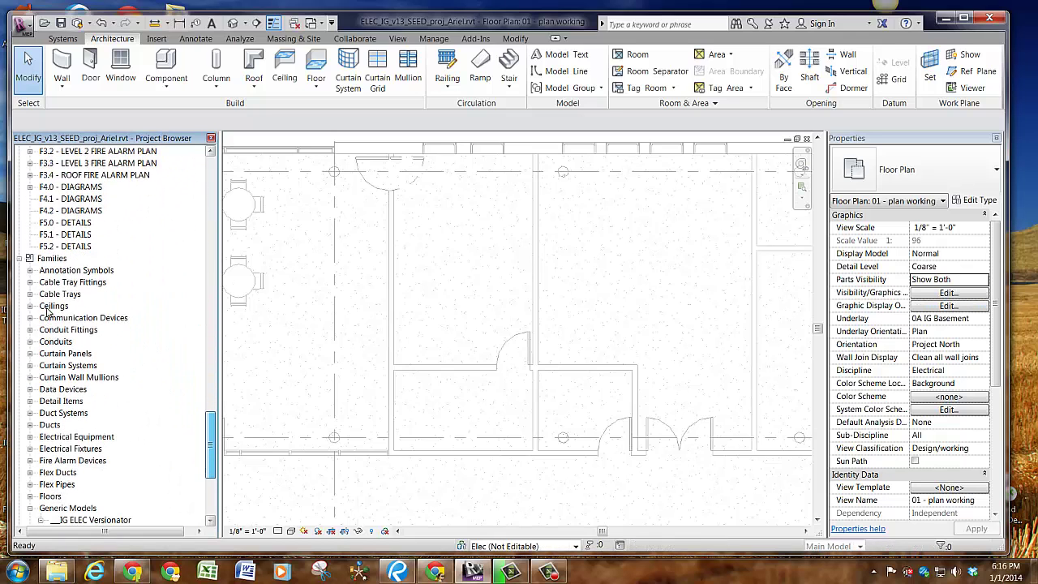
left_click(30, 271)
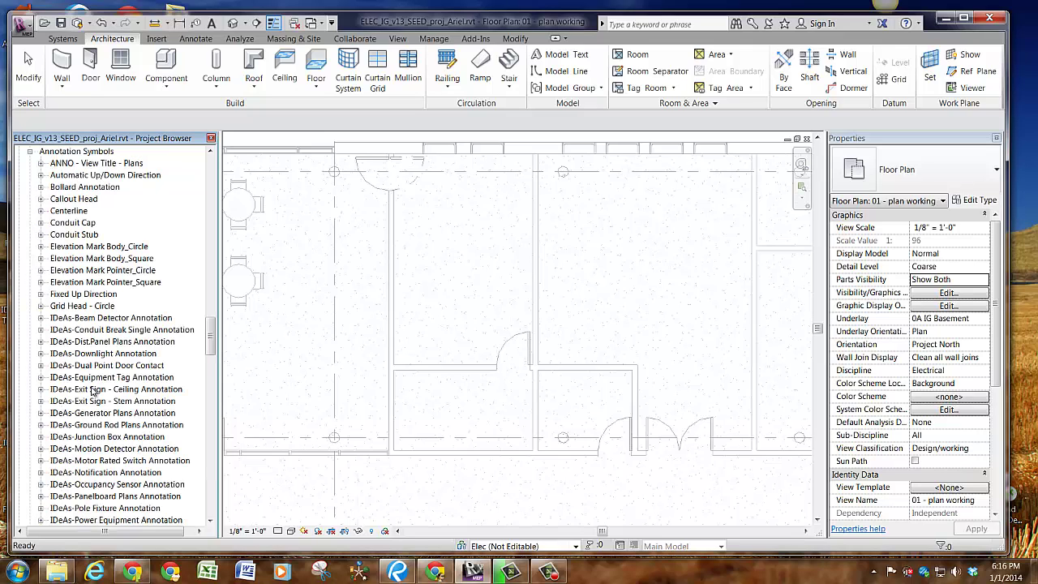
left_click(64, 378)
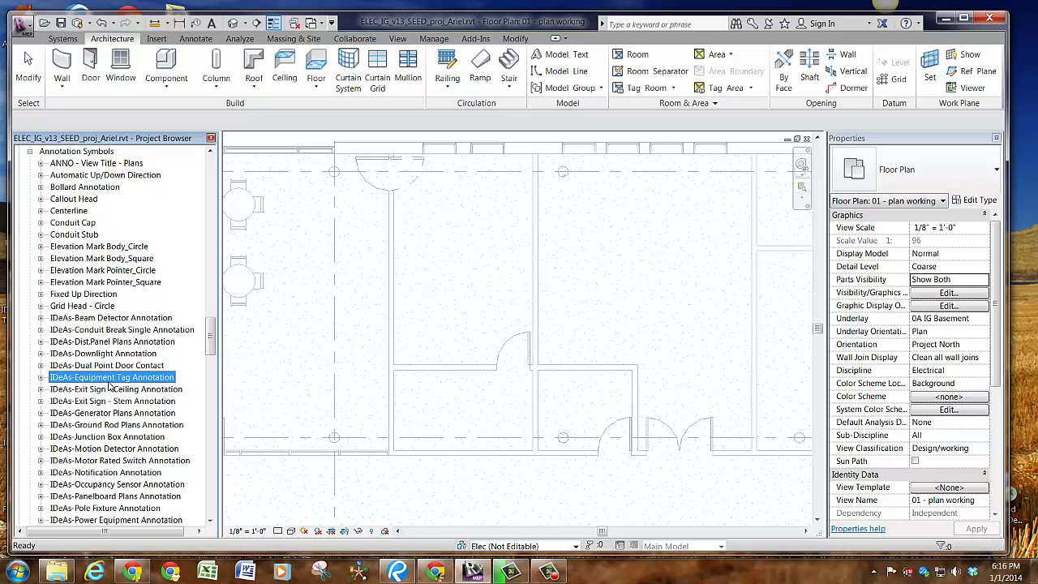
left_click(31, 152)
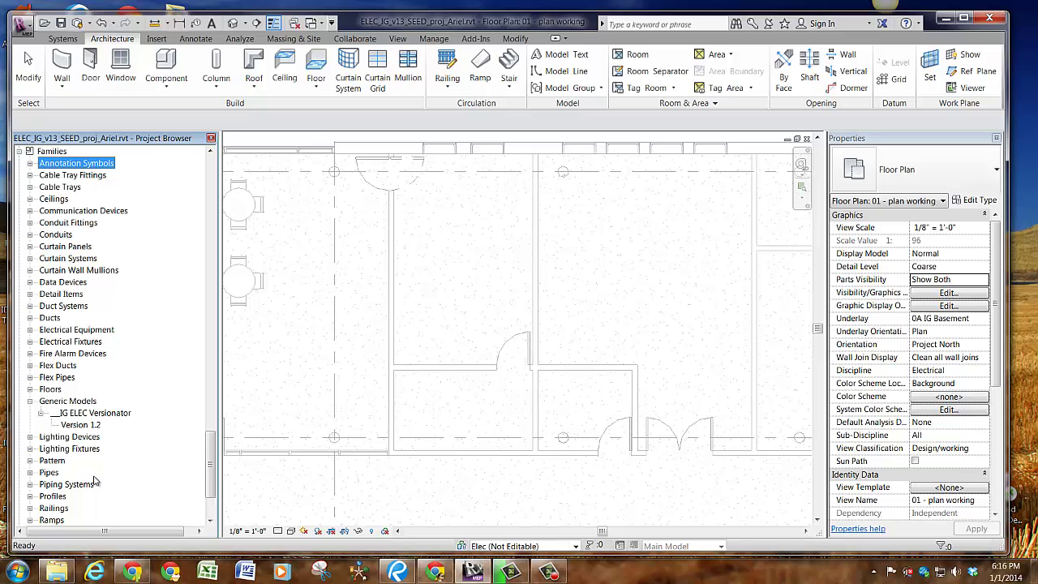
Switch to Windows Explorer and view the Single Line Symbols folder inside the library's 2-D Families
mouse_move(46, 570)
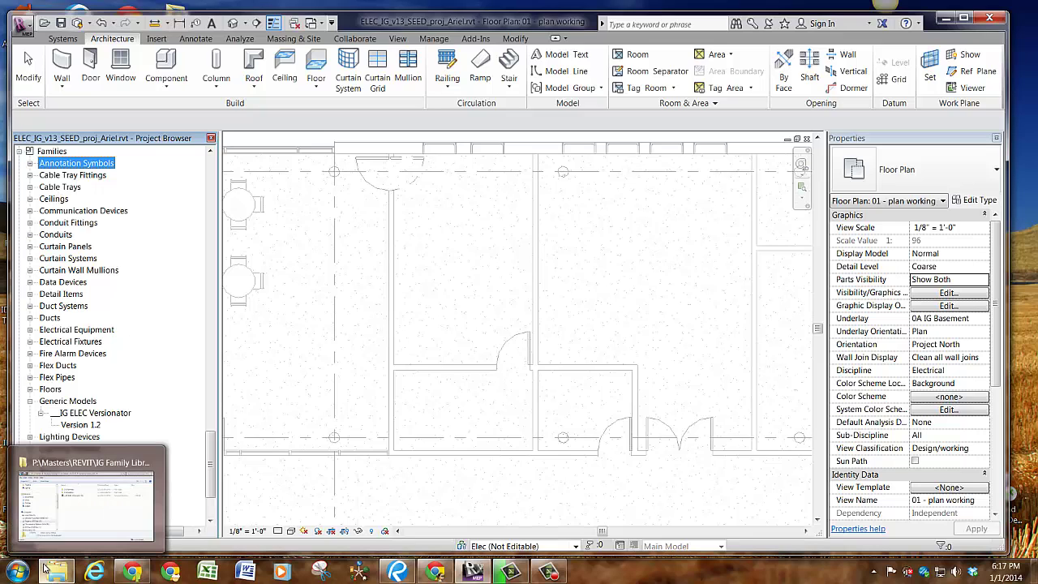
left_click(46, 570)
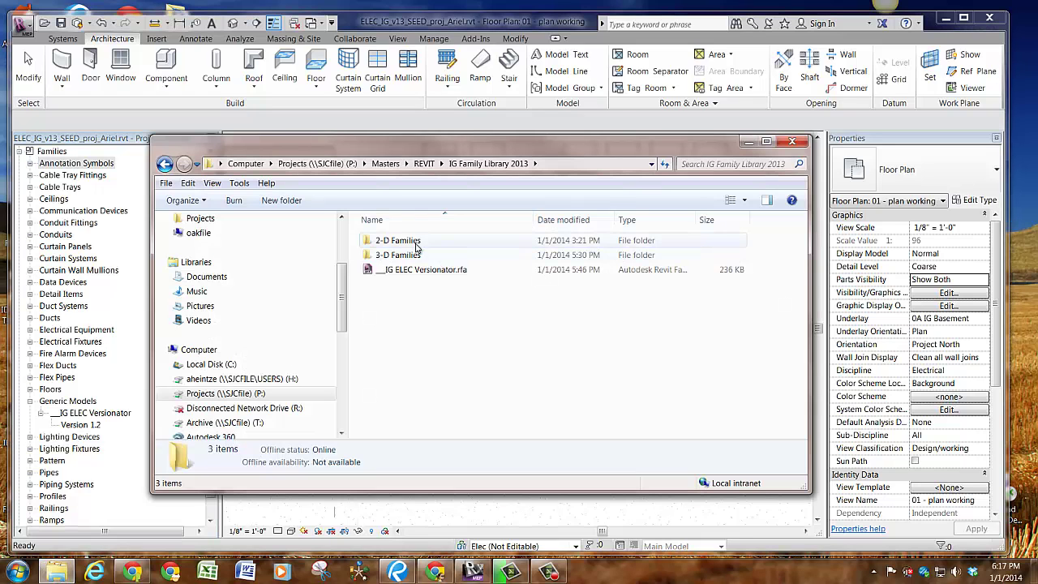
double_click(417, 242)
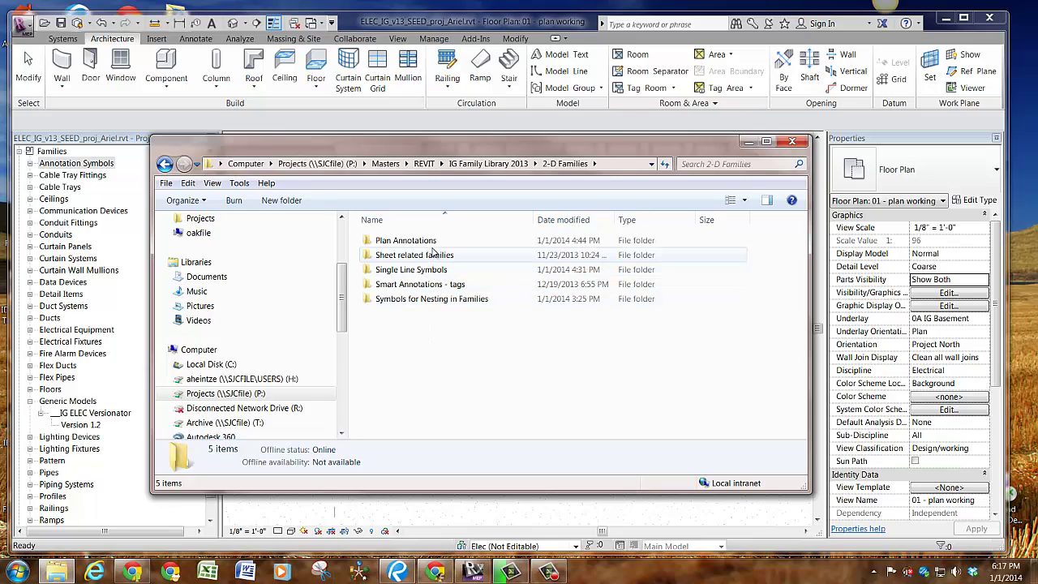
left_click(432, 273)
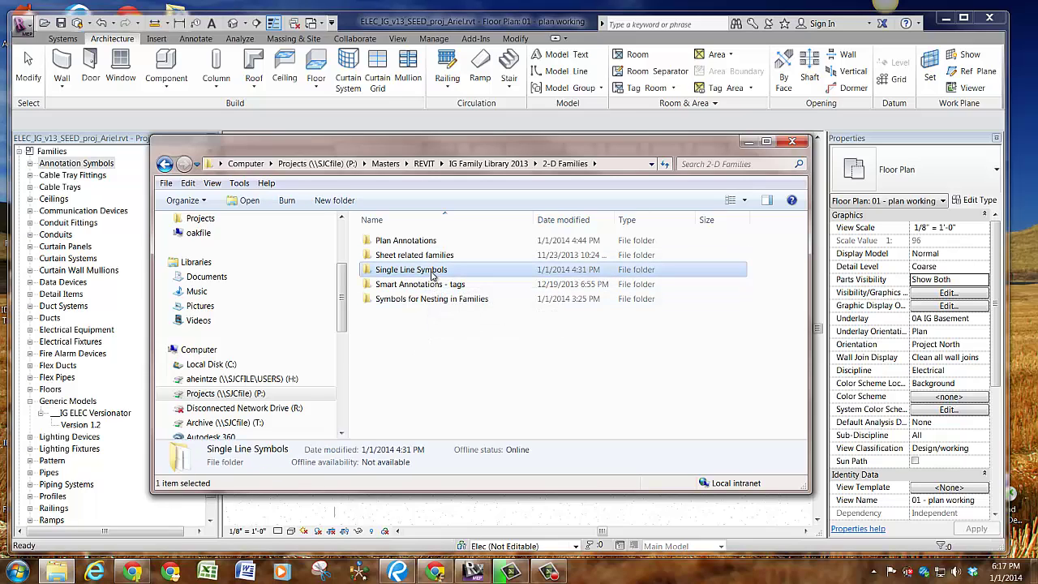
double_click(479, 274)
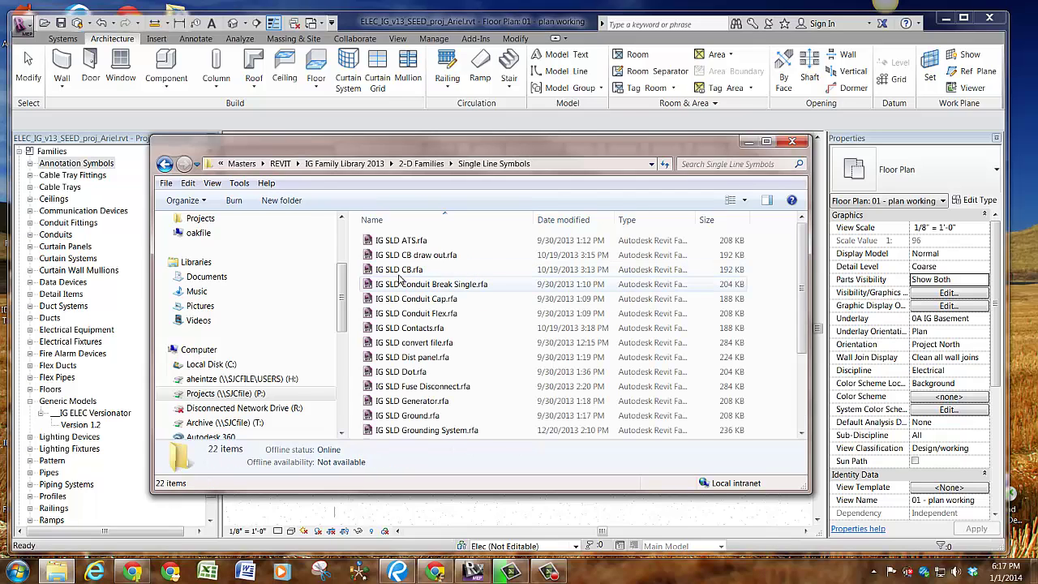
View the contents of the Plan Annotations and Smart Annotations - tags folders in 2-D Families
left_click(422, 163)
double_click(431, 244)
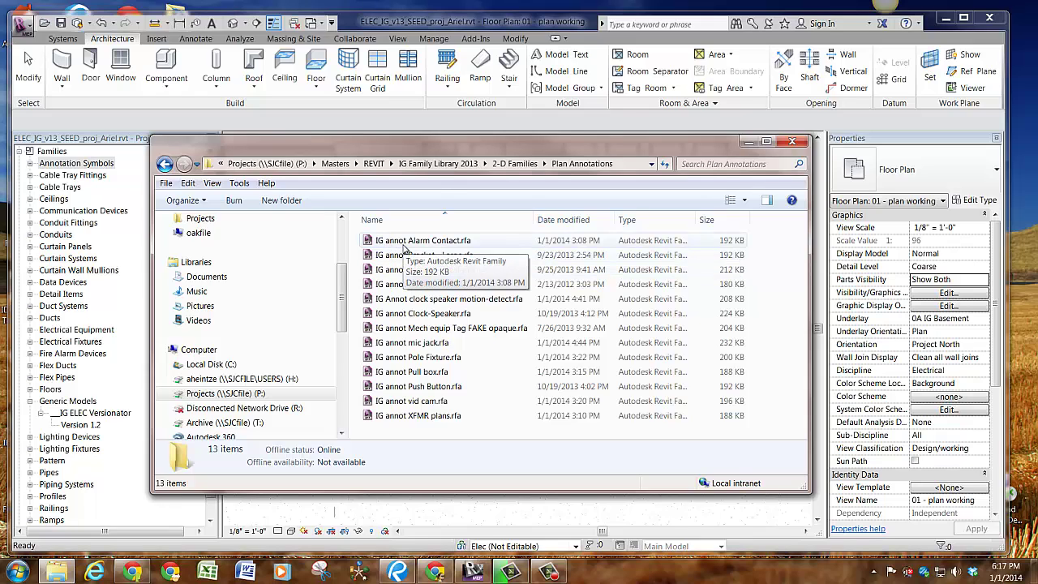
left_click(515, 163)
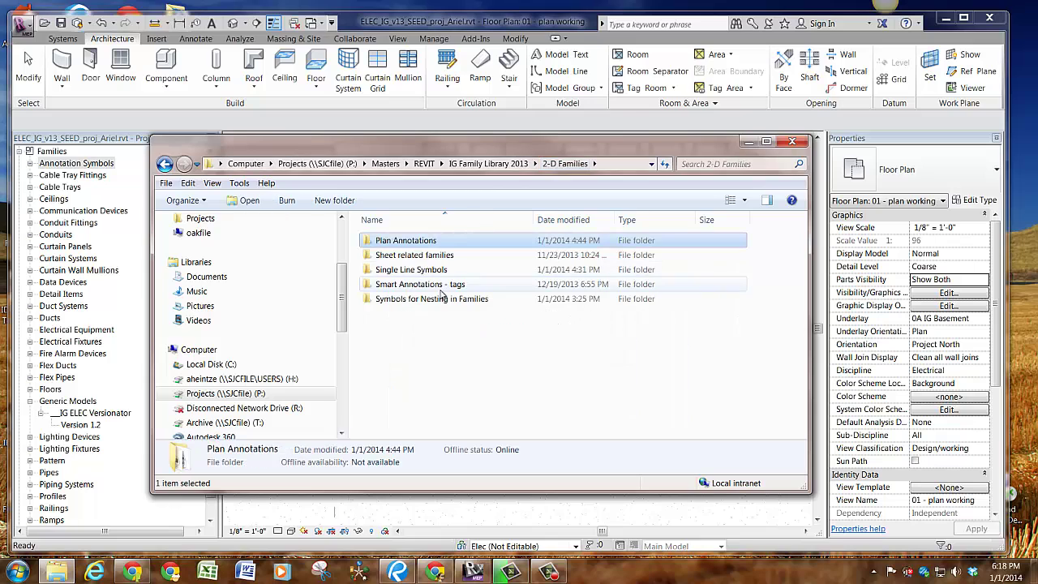
double_click(440, 288)
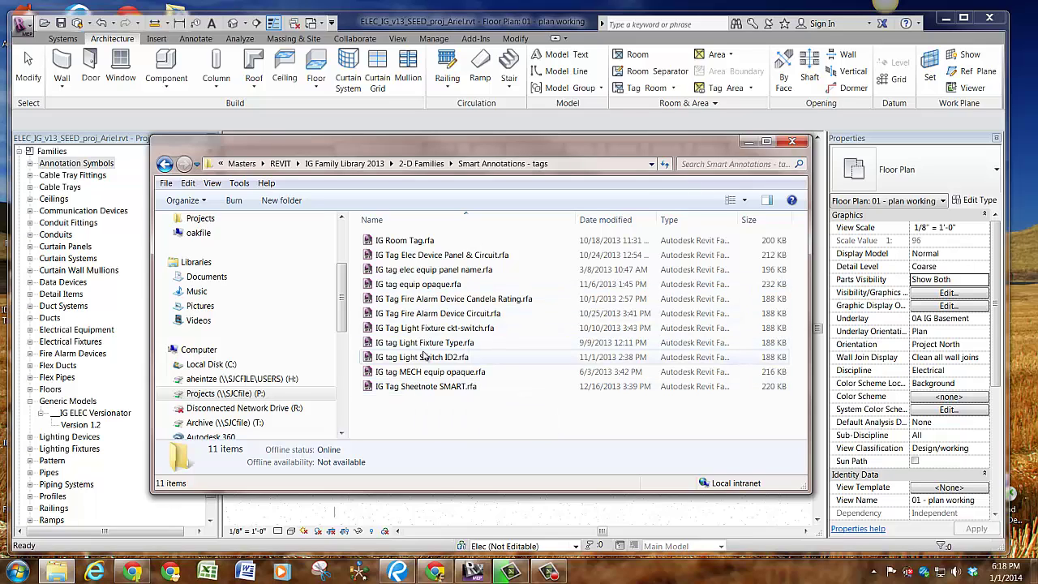
Open the Elec Equip folder in 3-D Families and examine IG Elec Gear Other.rfa and IG Elec Gear Switchboard.rfa
left_click(345, 163)
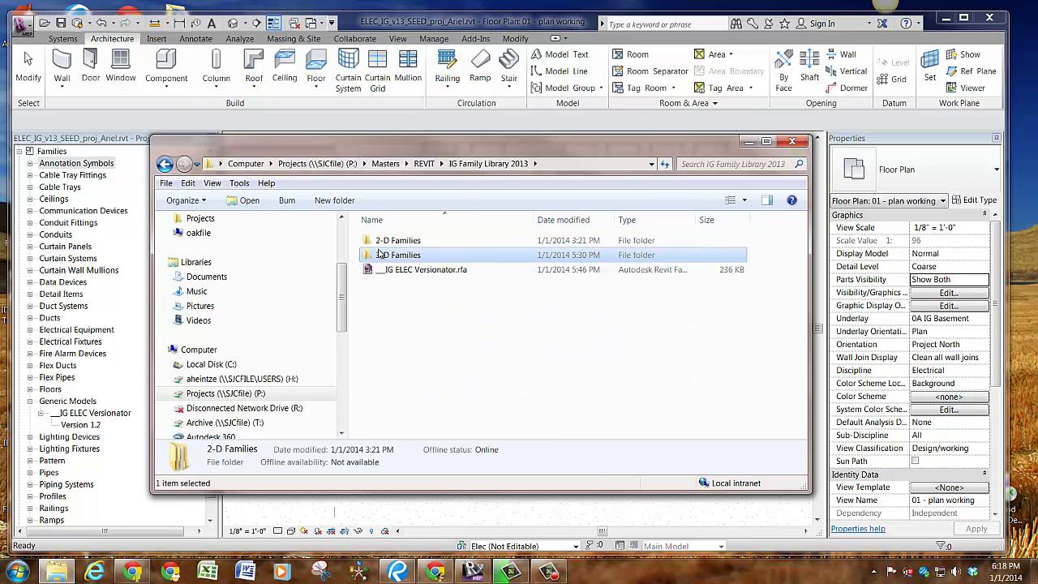
double_click(378, 255)
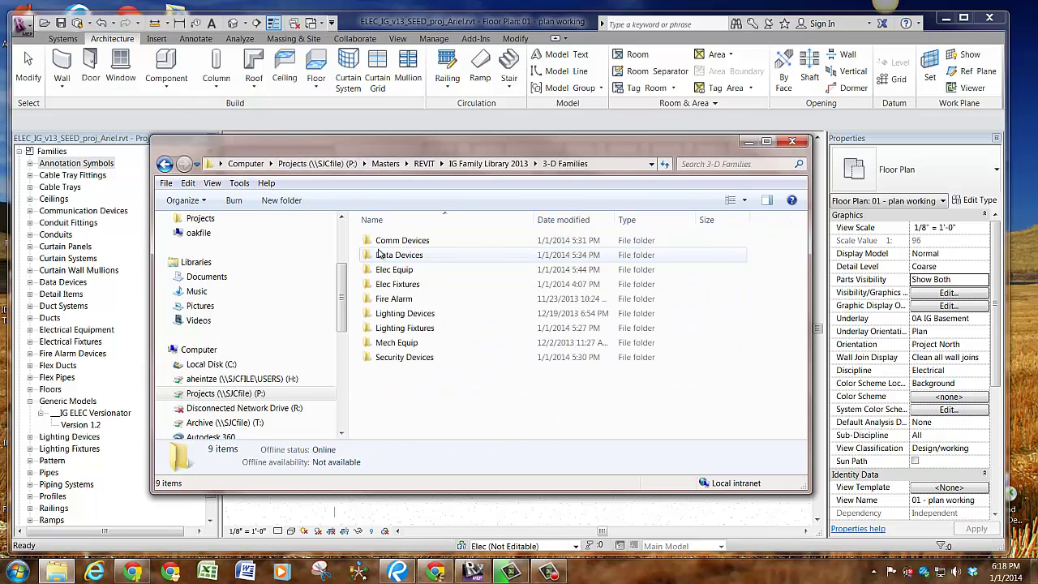
double_click(458, 275)
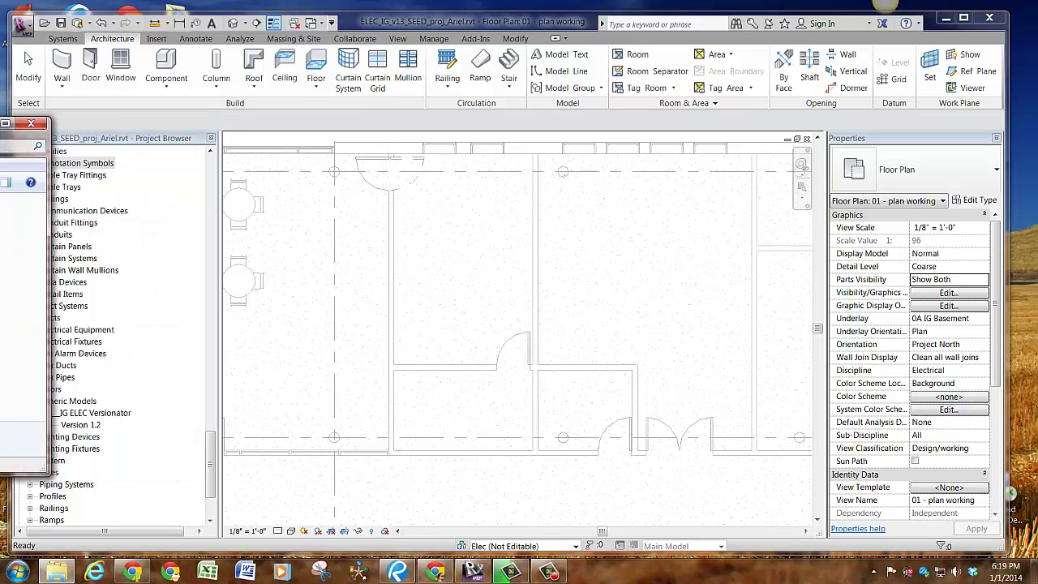
left_click_drag(212, 487, 211, 198)
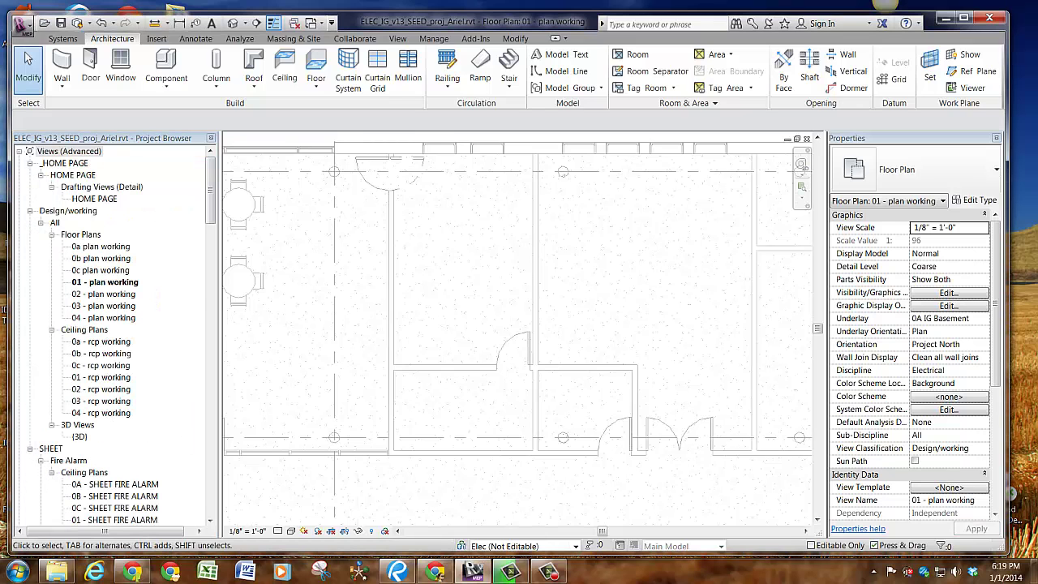
key("alt+Tab")
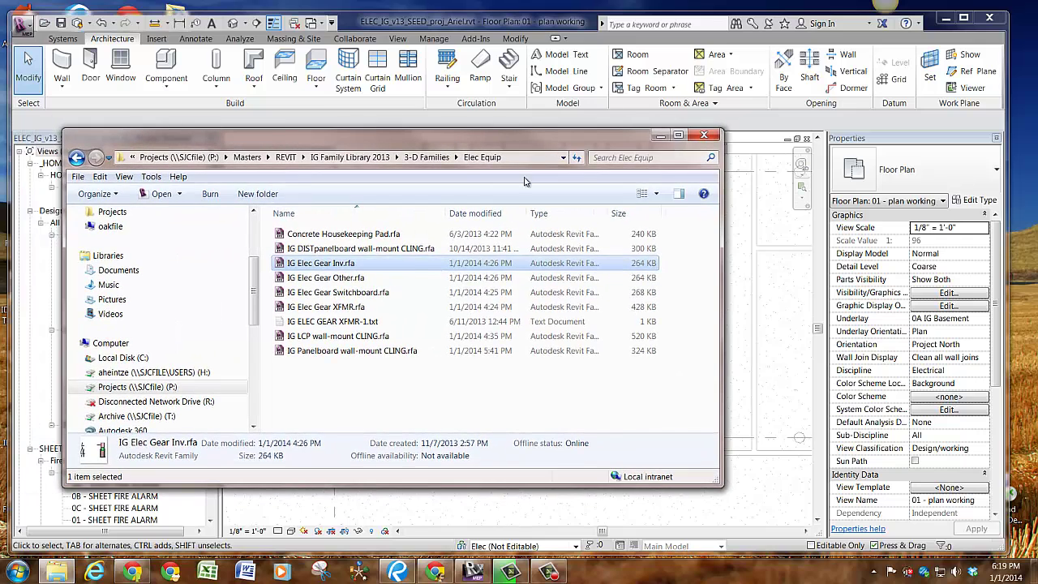
key("Down")
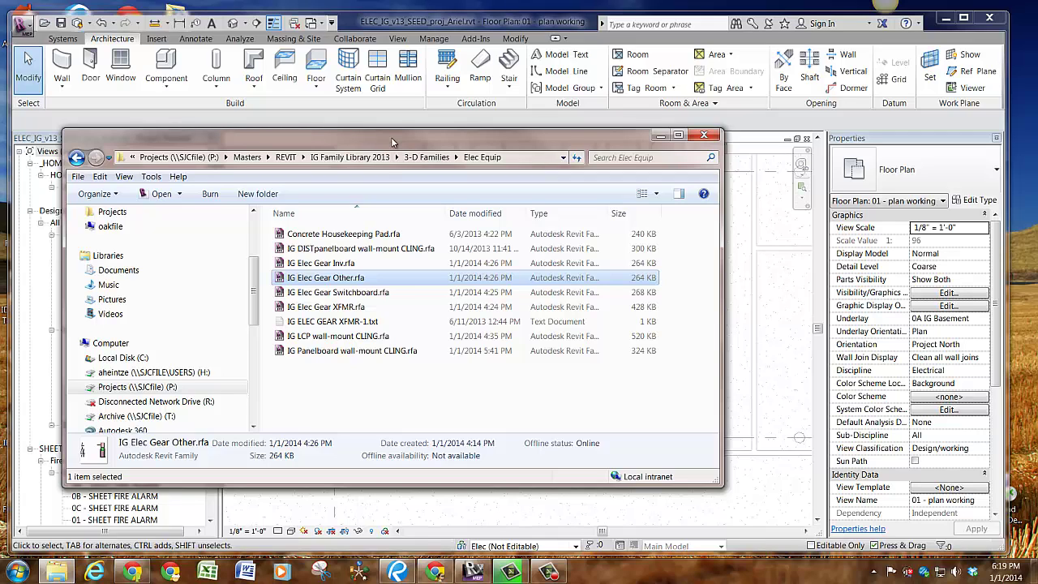
left_click(384, 294)
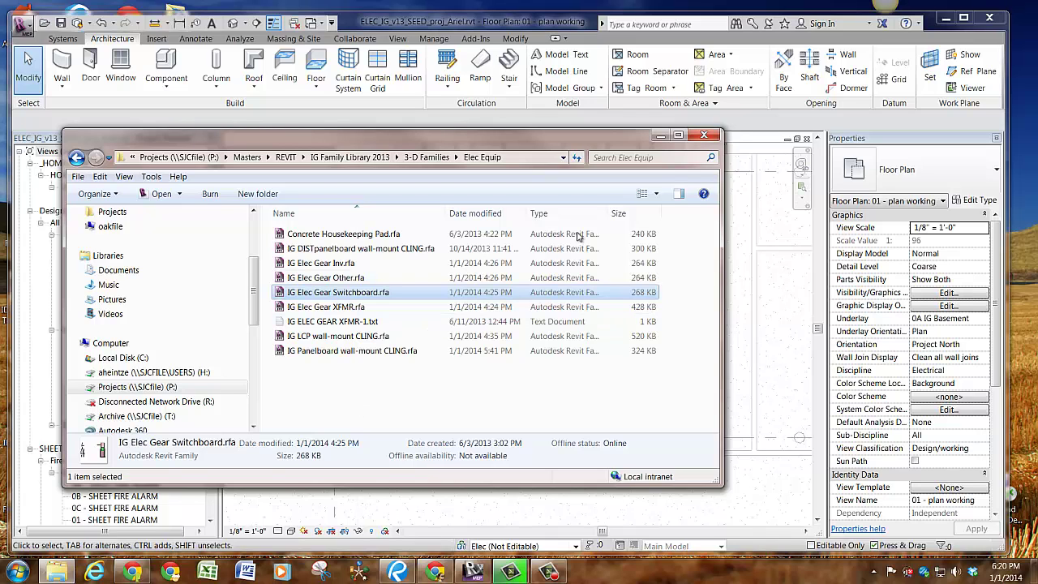
left_click(660, 134)
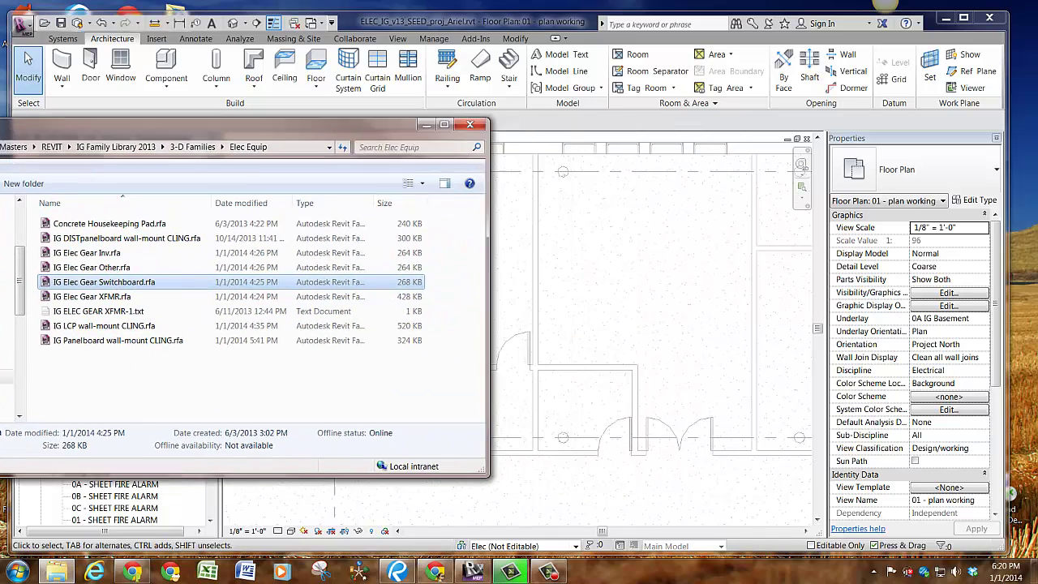
Return to Revit and open the default Branch Panel schedule template from the panel schedule templates to view its layout
left_click(447, 39)
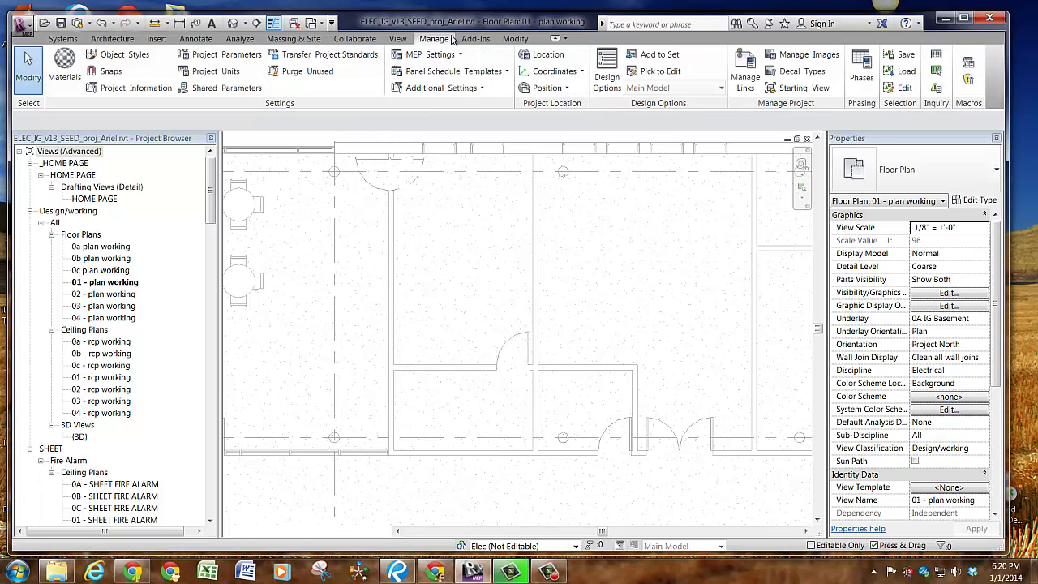
left_click(460, 71)
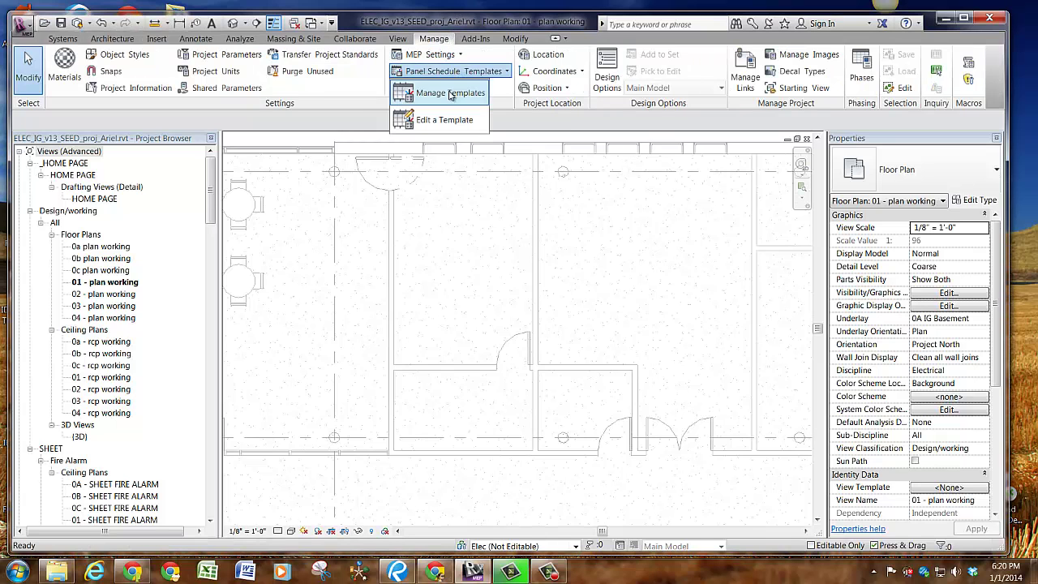
left_click(451, 93)
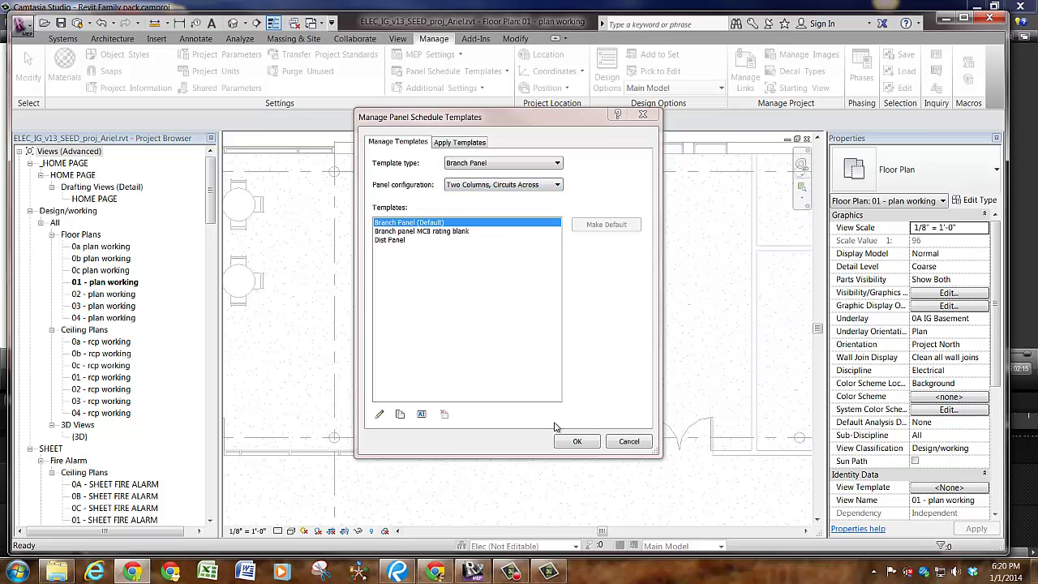
left_click(421, 242)
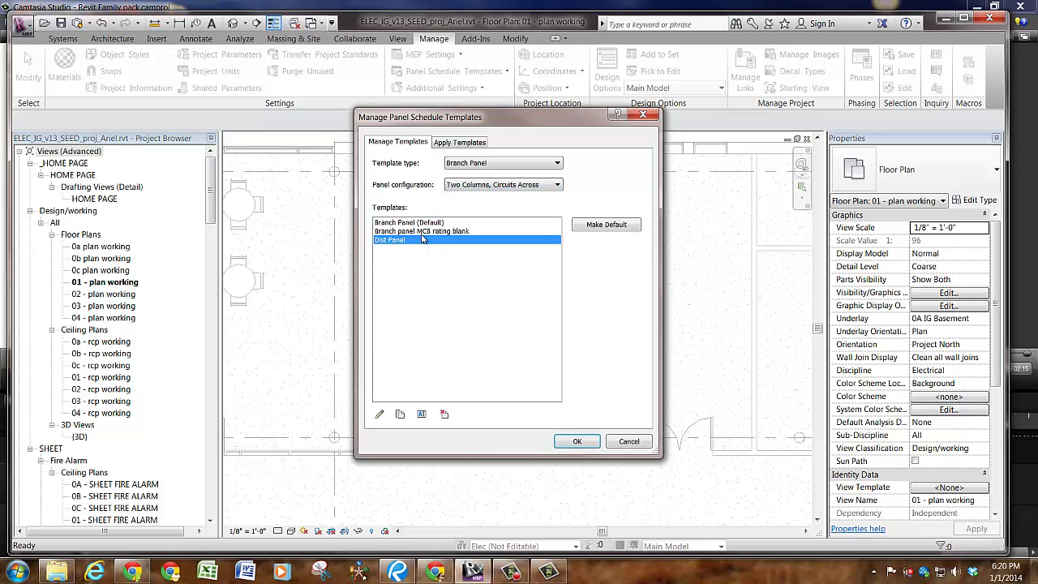
left_click(426, 223)
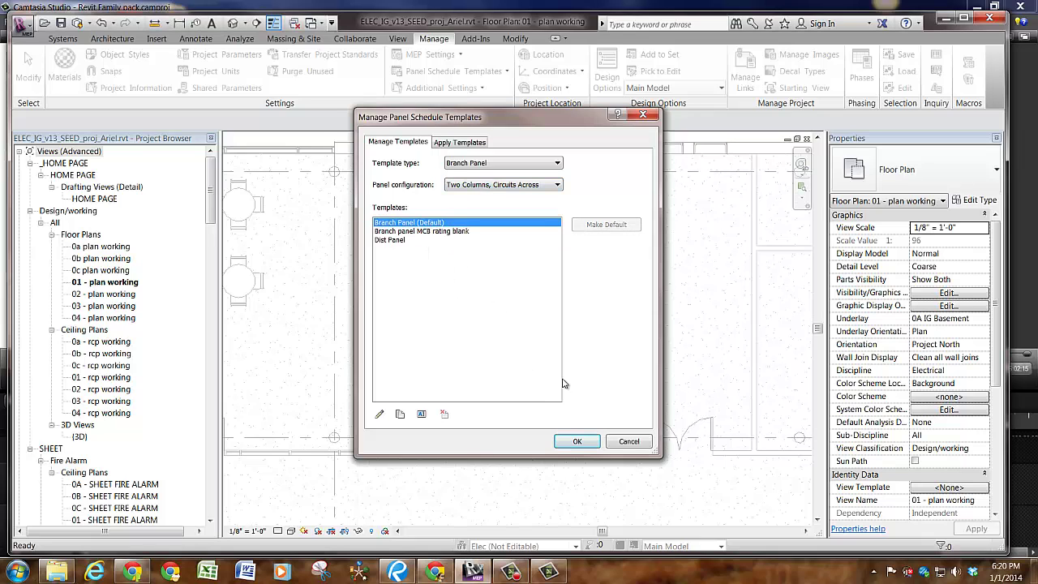
left_click(378, 415)
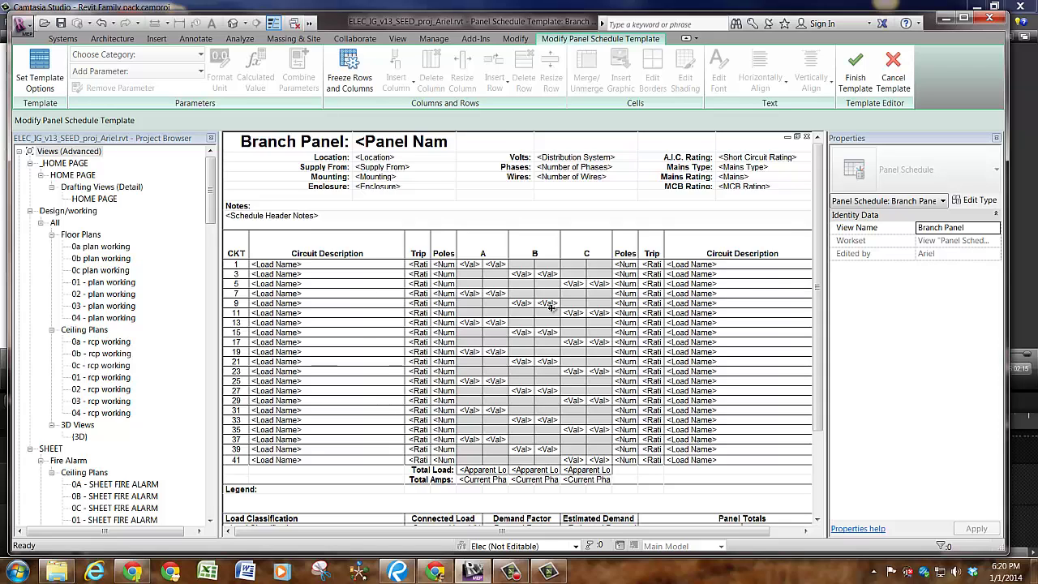
Finish the Branch Panel template and open the Switchboard panel schedule template to view its layout
left_click(856, 72)
left_click(451, 71)
left_click(446, 94)
left_click(503, 185)
left_click(449, 195)
left_click(379, 414)
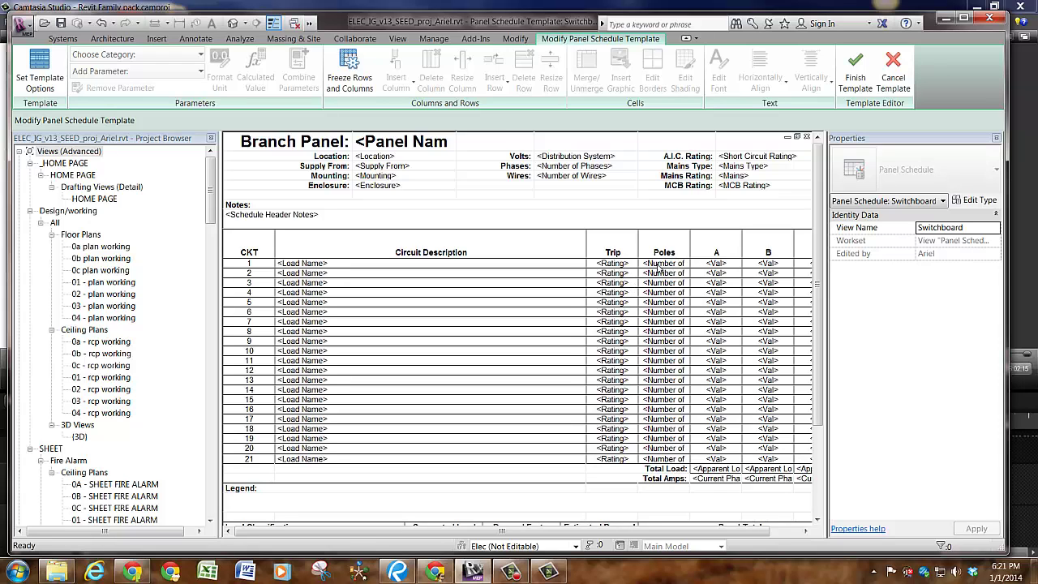
Cancel the Switchboard template edit, review the equipment families in the Elec Equip folder, and return to Revit
left_click(891, 88)
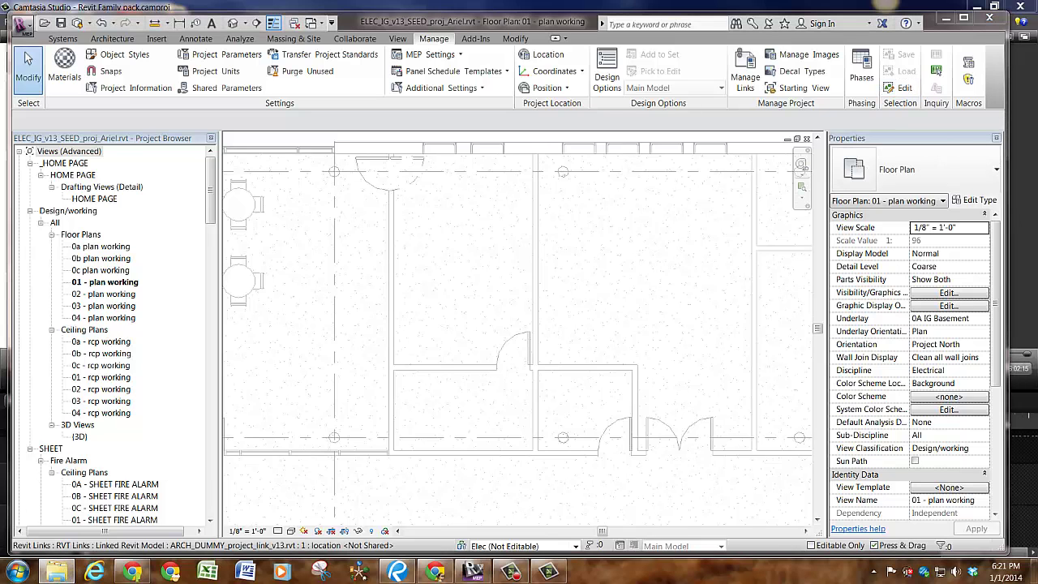
left_click(57, 572)
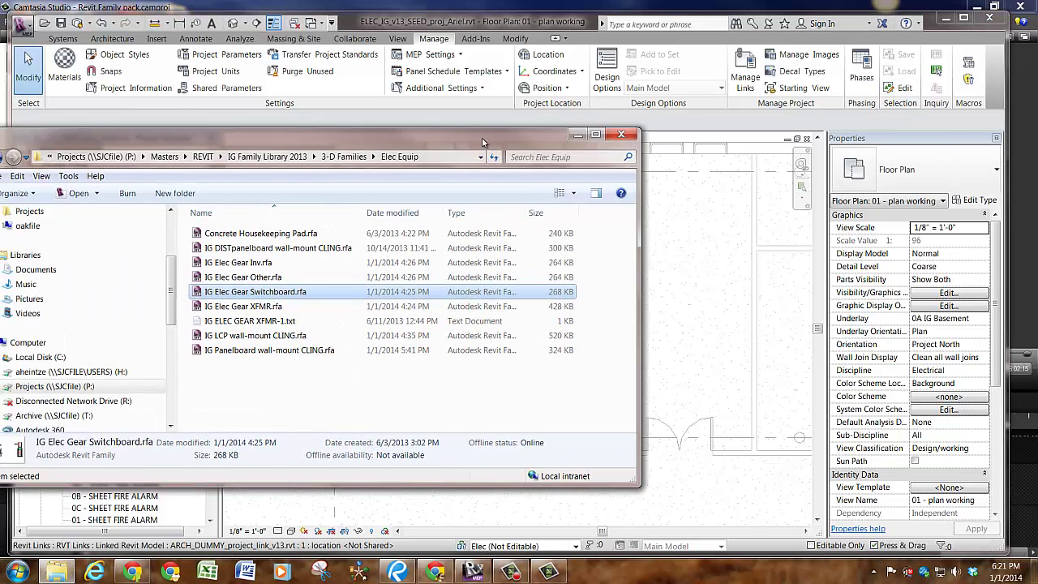
left_click_drag(534, 147, 556, 135)
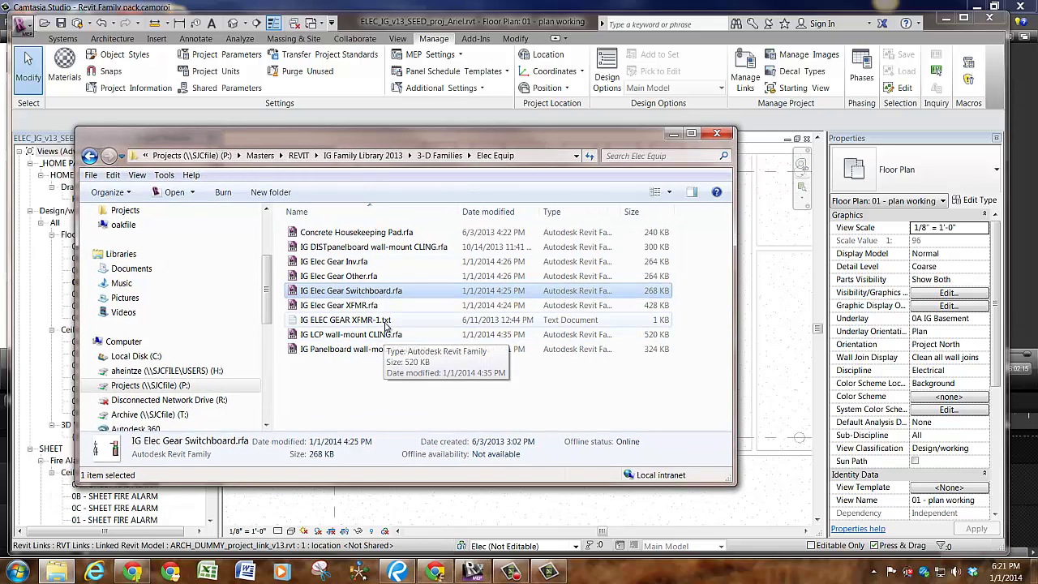
key("alt+Tab")
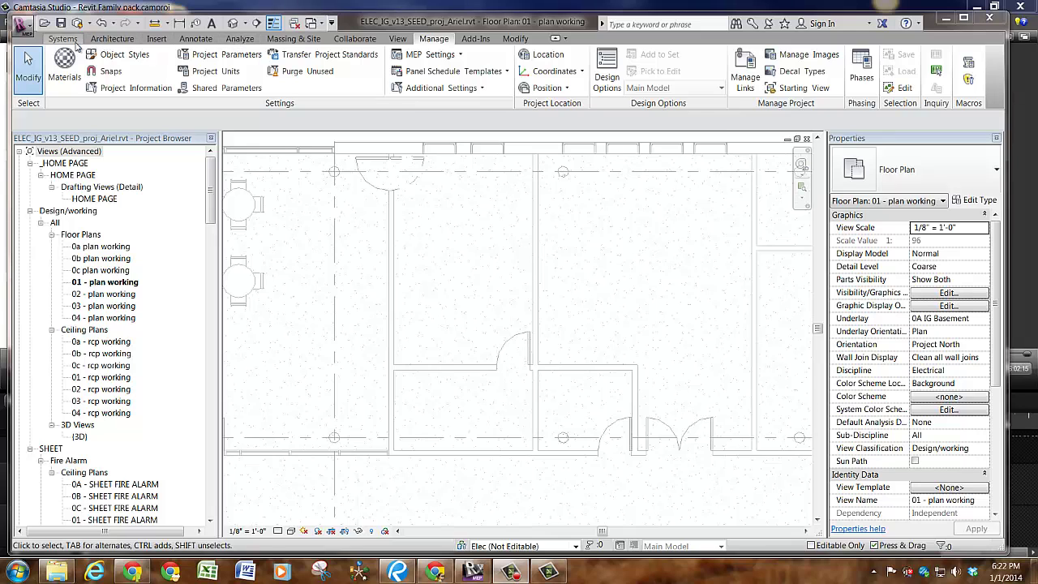
Tag the Electrical 125 room in the 01 - plan working view with the IG Room Tag
left_click(108, 40)
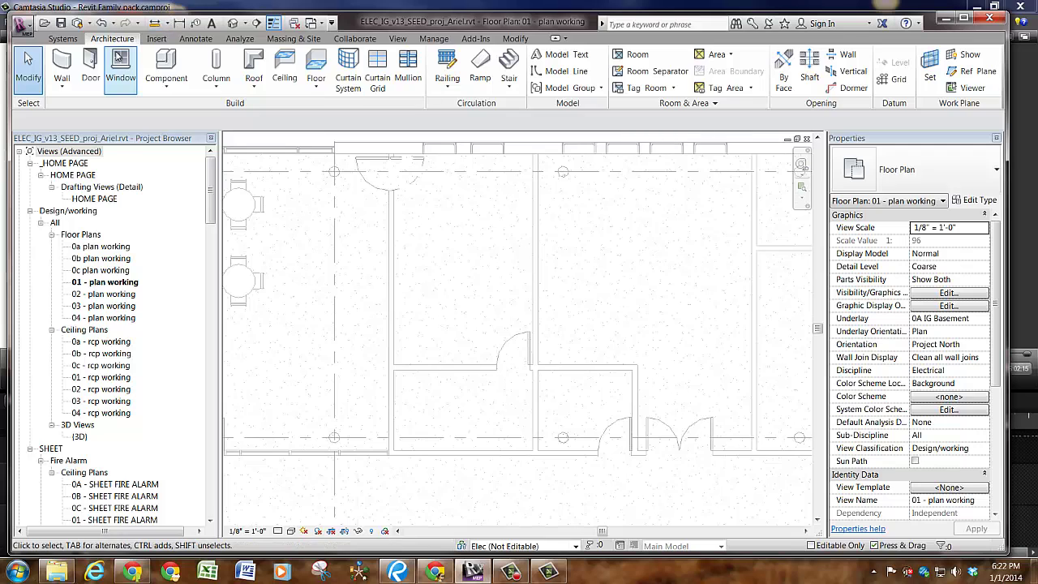
left_click(640, 87)
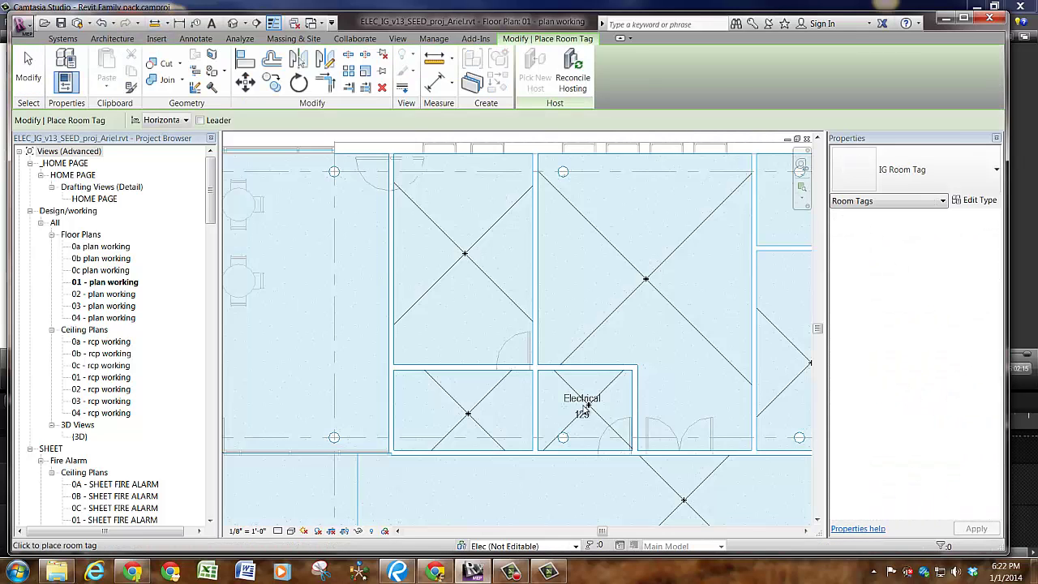
left_click(587, 408)
key("Escape")
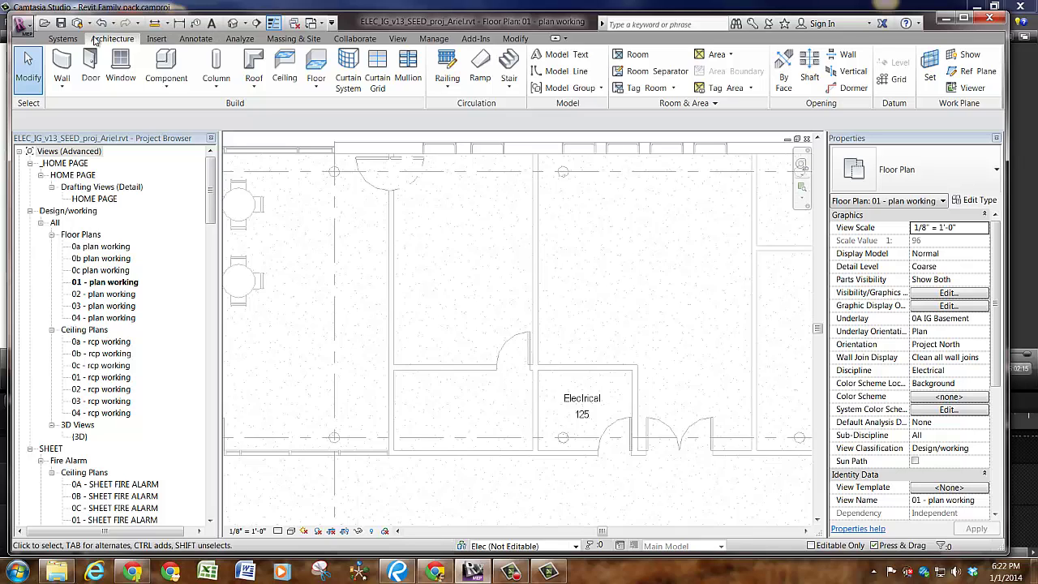
Place an IG Elec Gear Switchboard, type IG Elec Gear with pad, in the room above Electrical 125
left_click(62, 38)
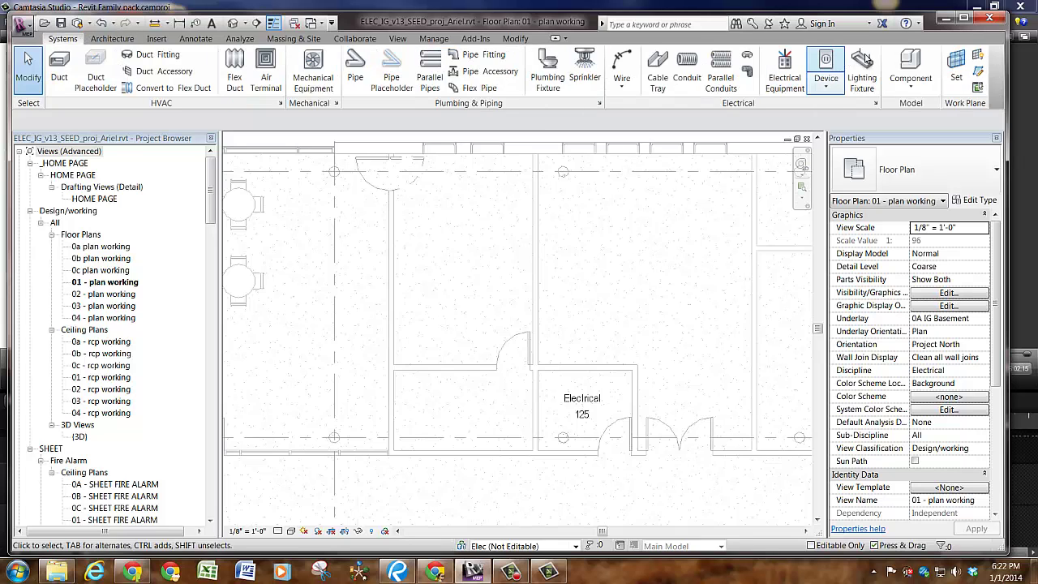
left_click(785, 69)
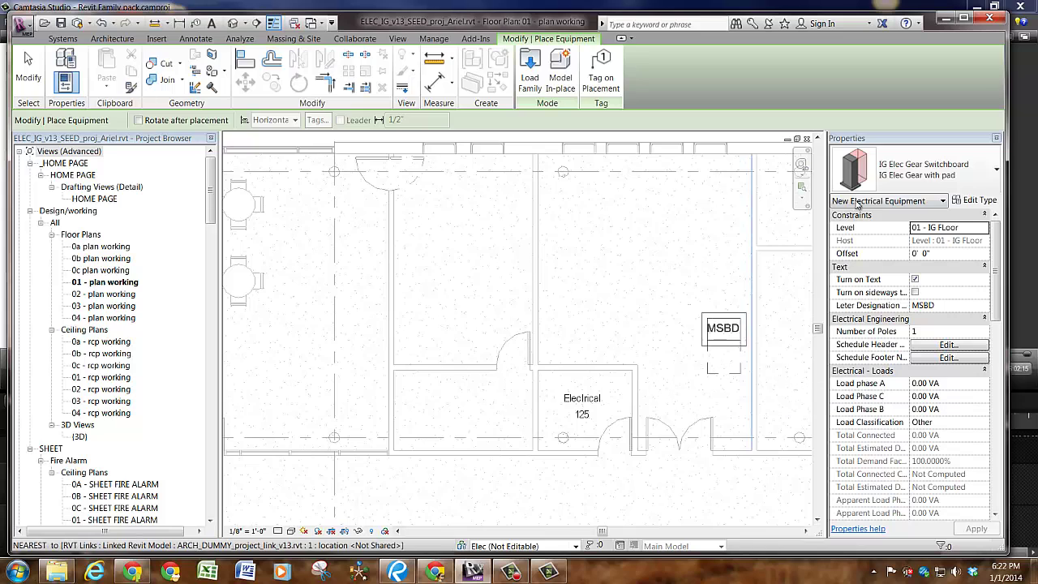
left_click(590, 316)
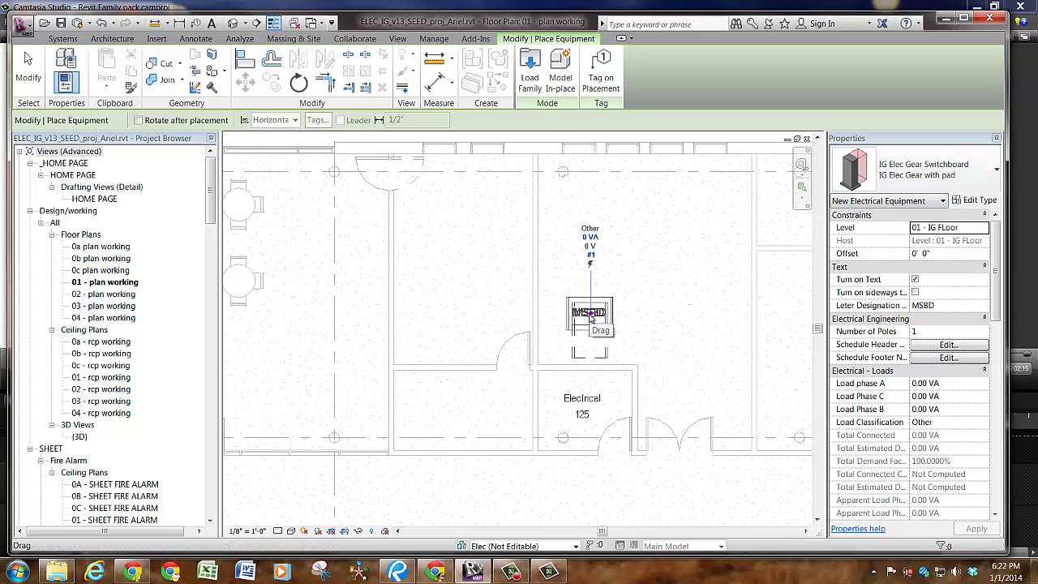
key("Escape")
key("Escape")
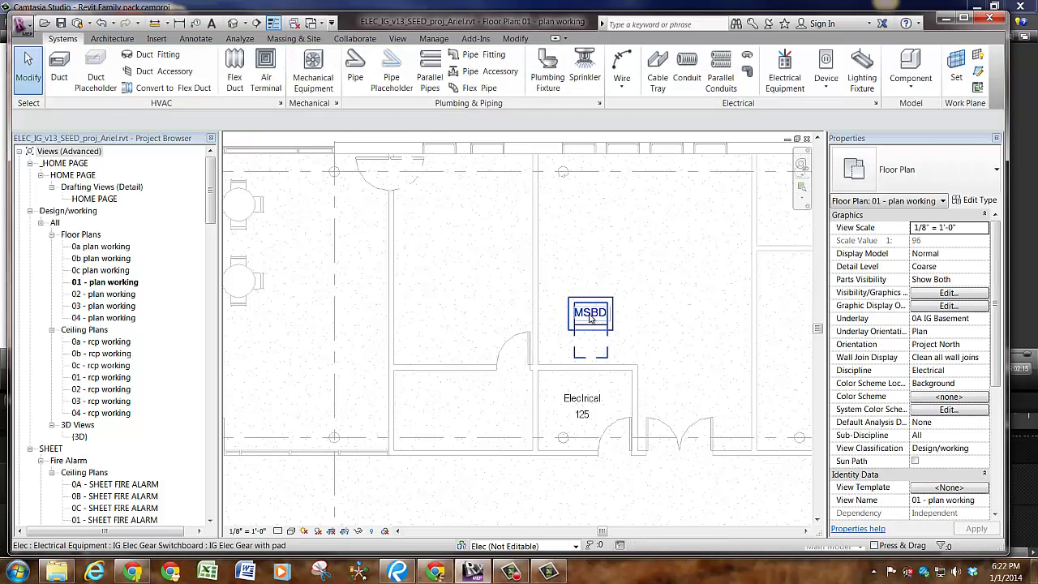
Examine the placed switchboard's text, load and clearance zone properties
left_click(590, 317)
scroll(931, 401, "down", 5)
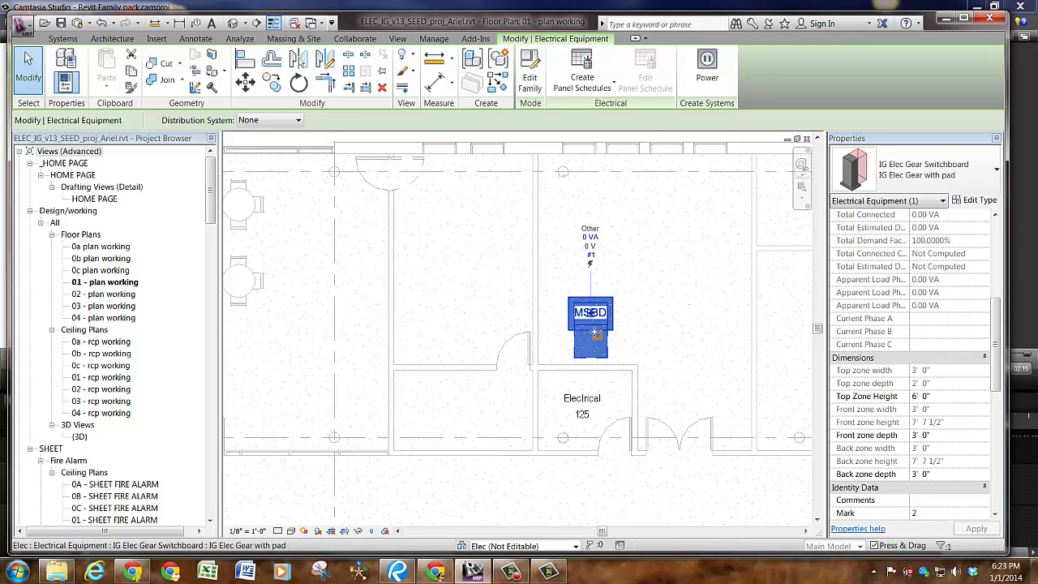
left_click(591, 352)
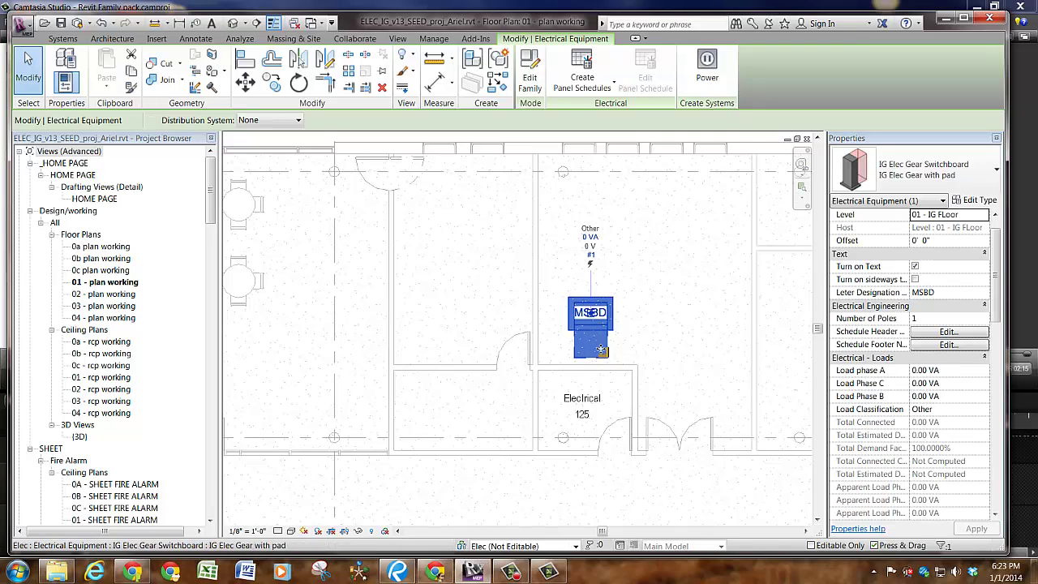
left_click_drag(1000, 254, 988, 461)
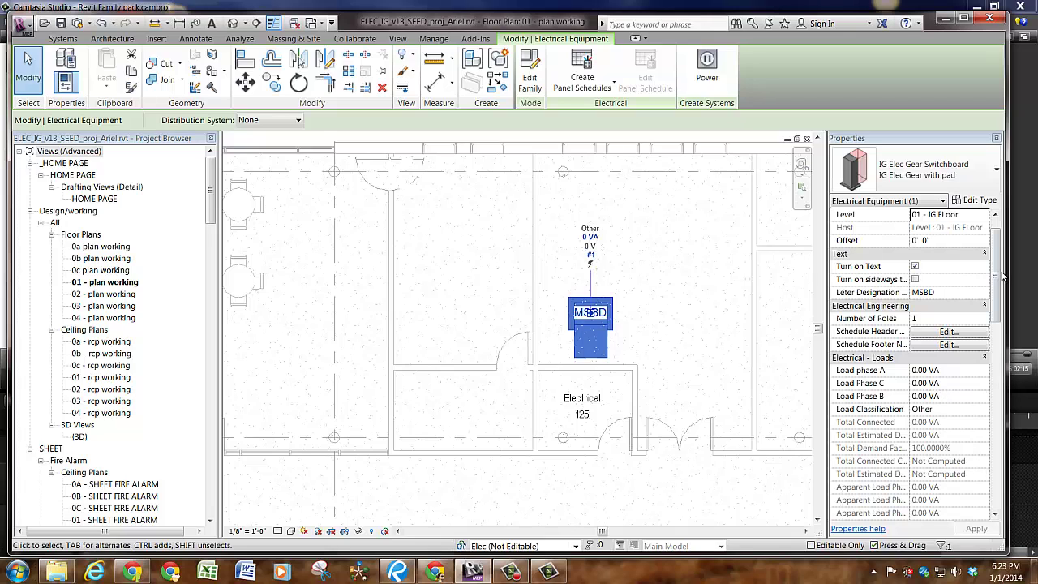
left_click(634, 312)
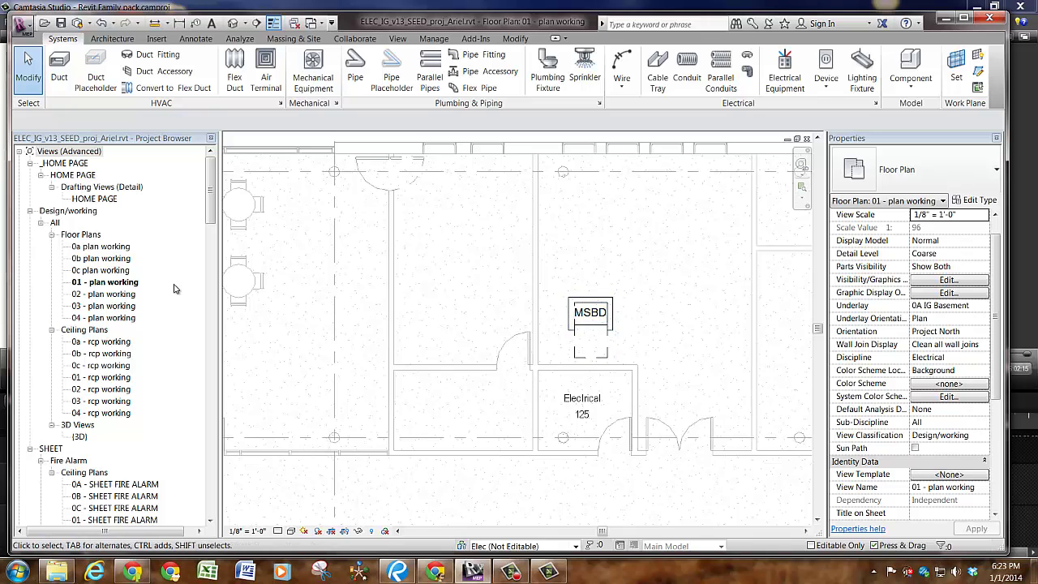
Open the 01 - SHEET POWER floor plan to see how the switchboard displays, and return to 01 - plan working
left_click(112, 378)
scroll(112, 381, "down", 3)
scroll(112, 383, "down", 4)
double_click(108, 496)
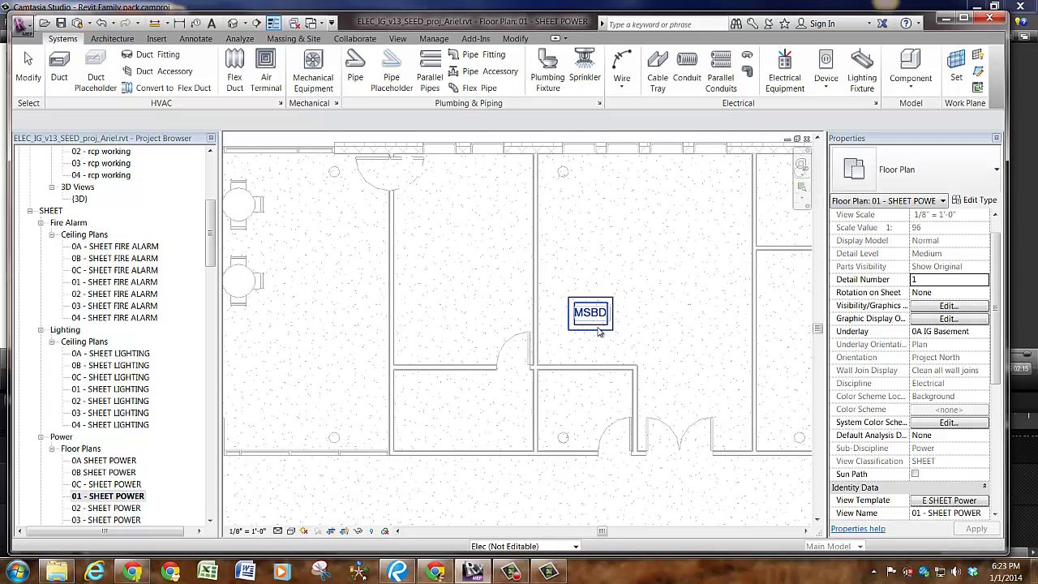
key("ctrl+Tab")
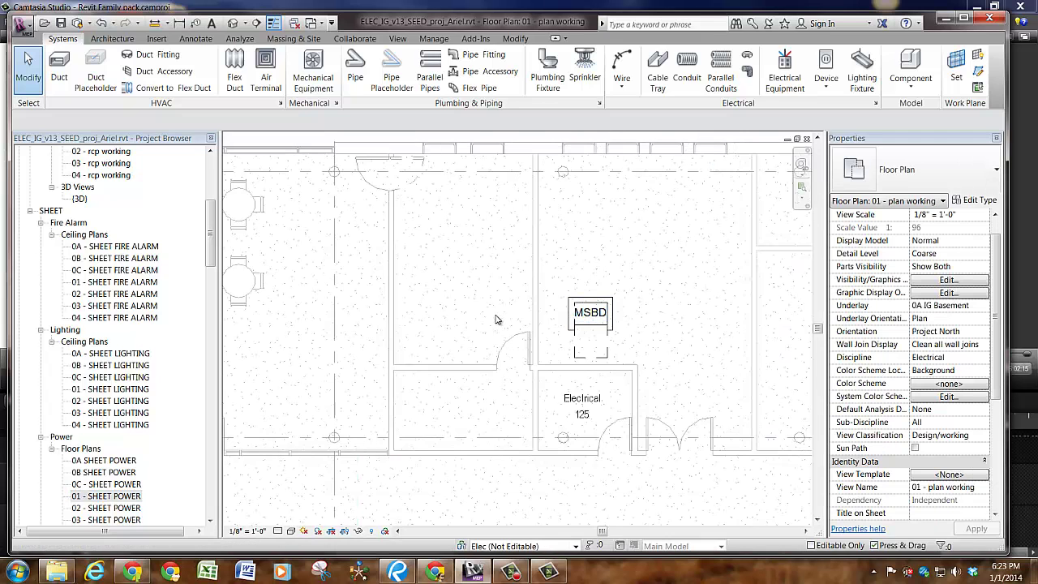
Examine the Electrical Equipment subcategories in the working plan's visibility overrides, cancel without changes, and select the switchboard
key("v")
key("g")
left_click(373, 339)
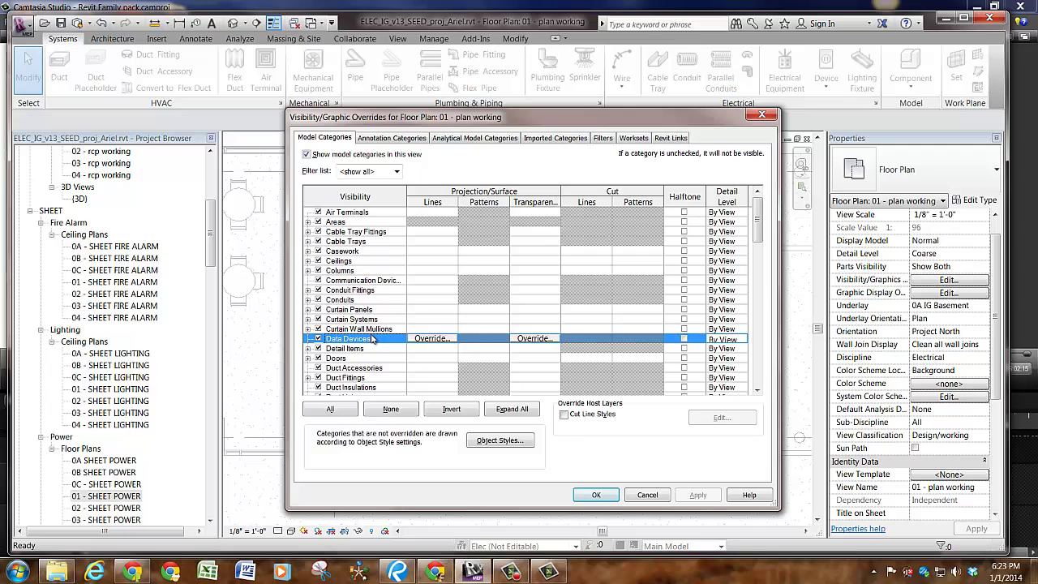
key("Down")
key("Down")
key("Down")
key("Down")
key("Down")
key("Down")
key("Down")
key("Down")
key("Down")
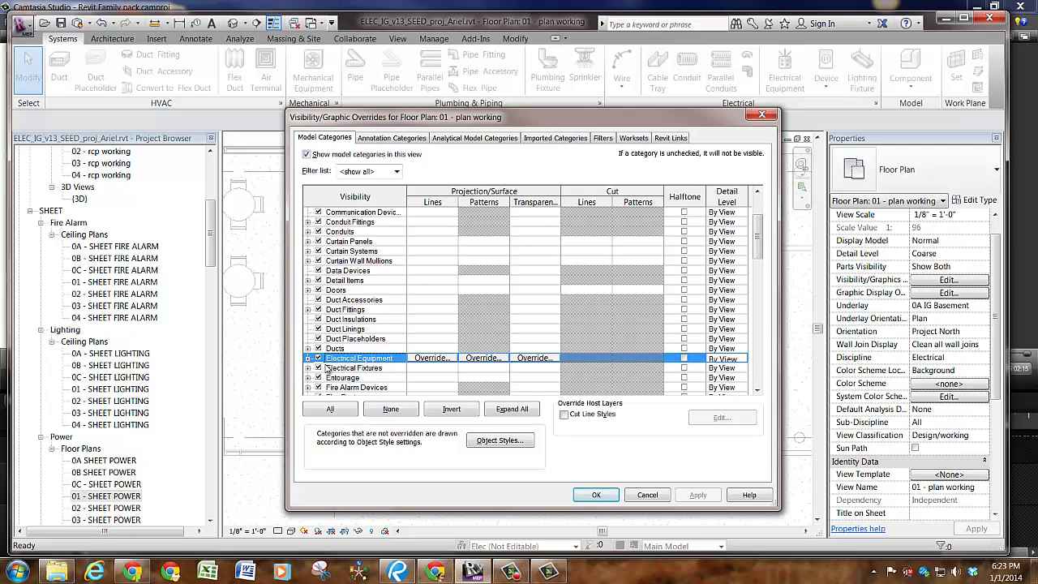
left_click(308, 358)
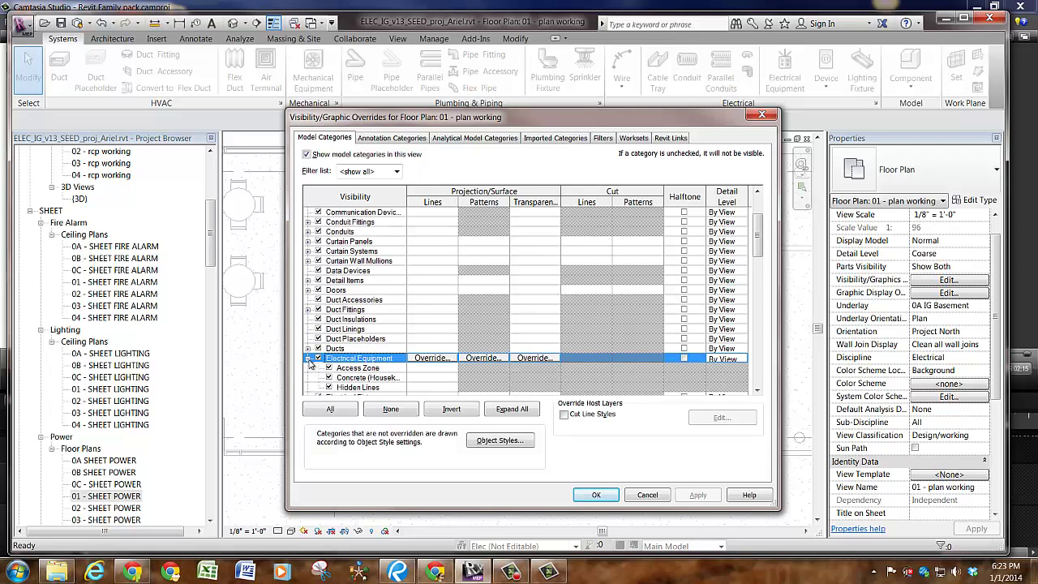
left_click(367, 370)
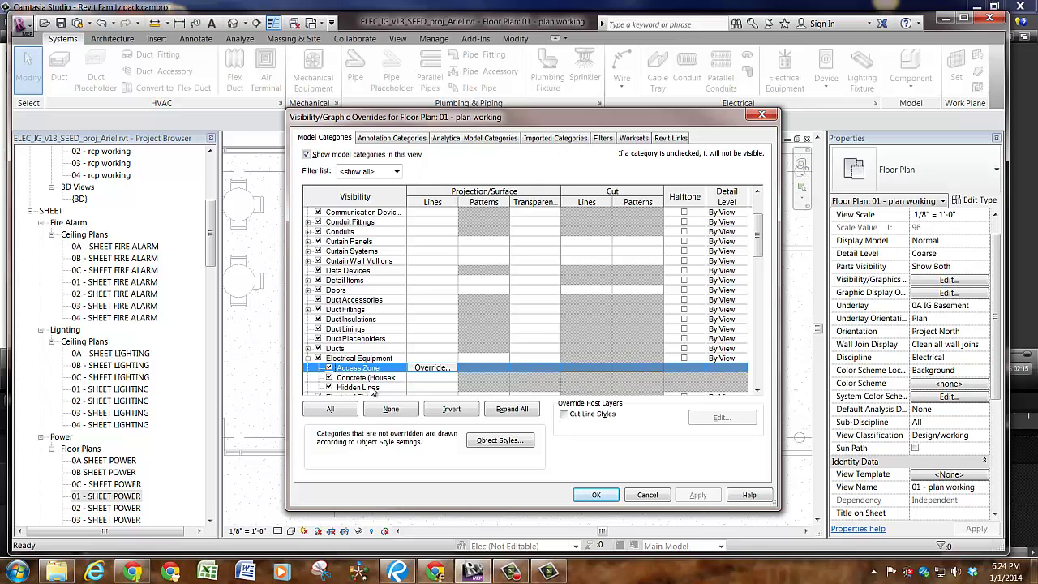
left_click(648, 496)
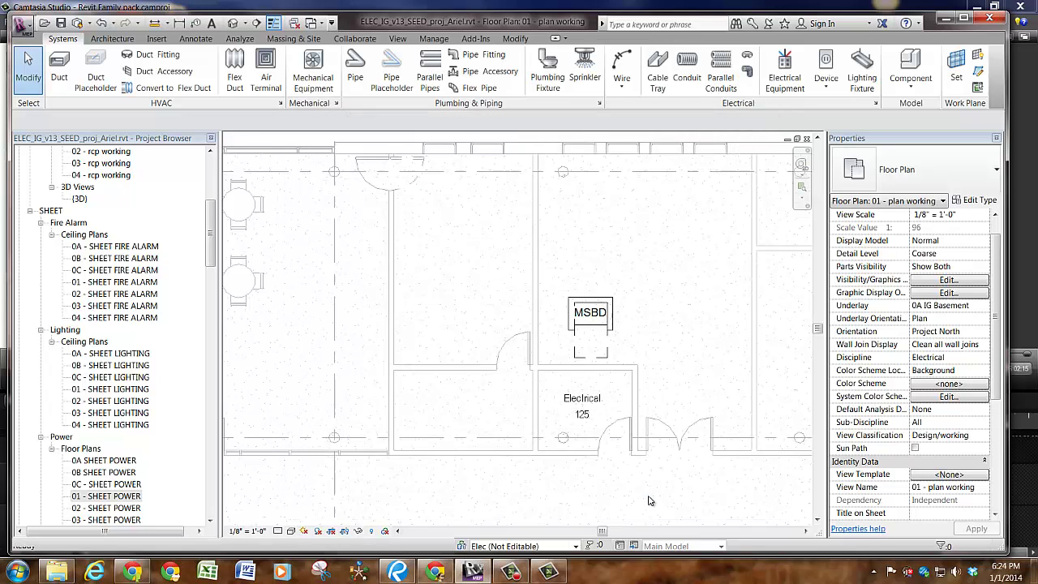
left_click(614, 327)
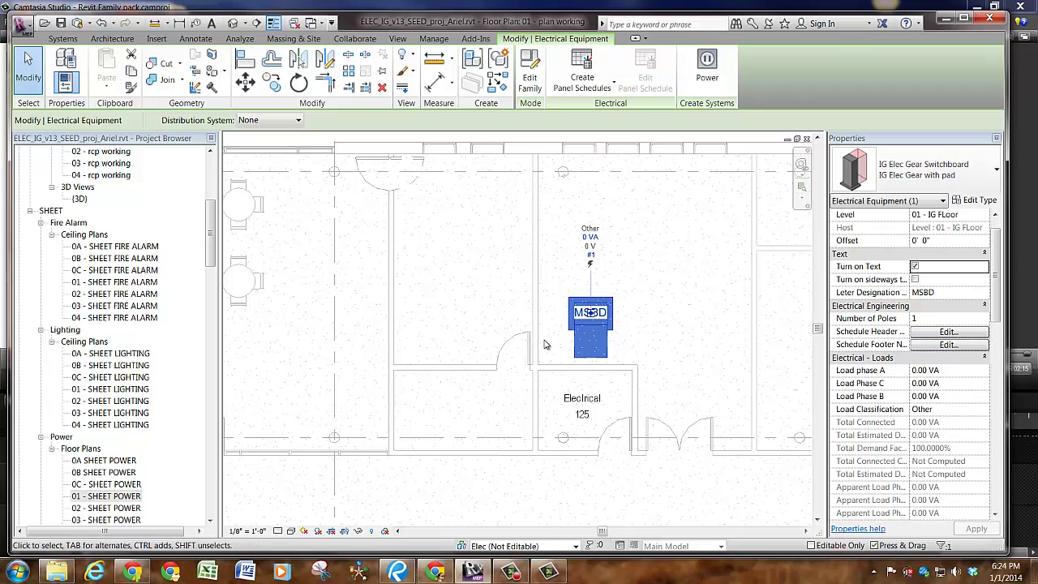
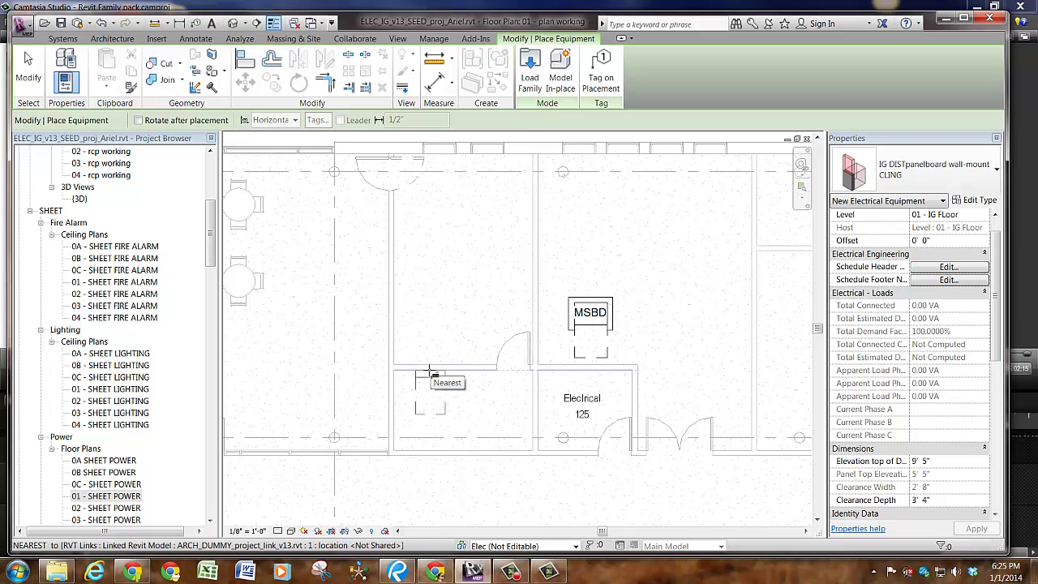
Place an IG DISTpanelboard wall-mount CLING against the upper wall inside the Electrical room
scroll(331, 361, "down", 2)
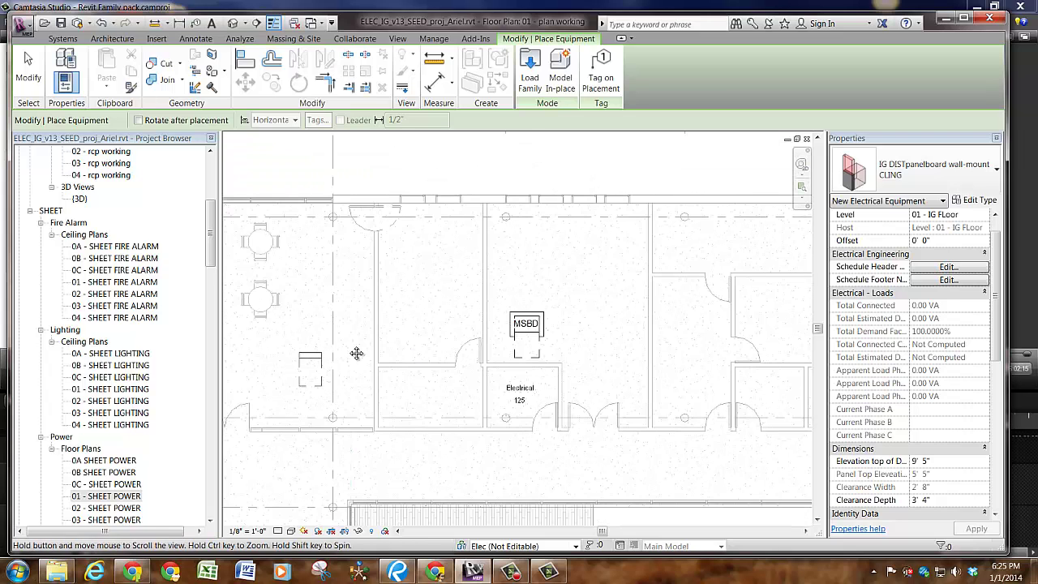
middle_click_drag(356, 353, 380, 307)
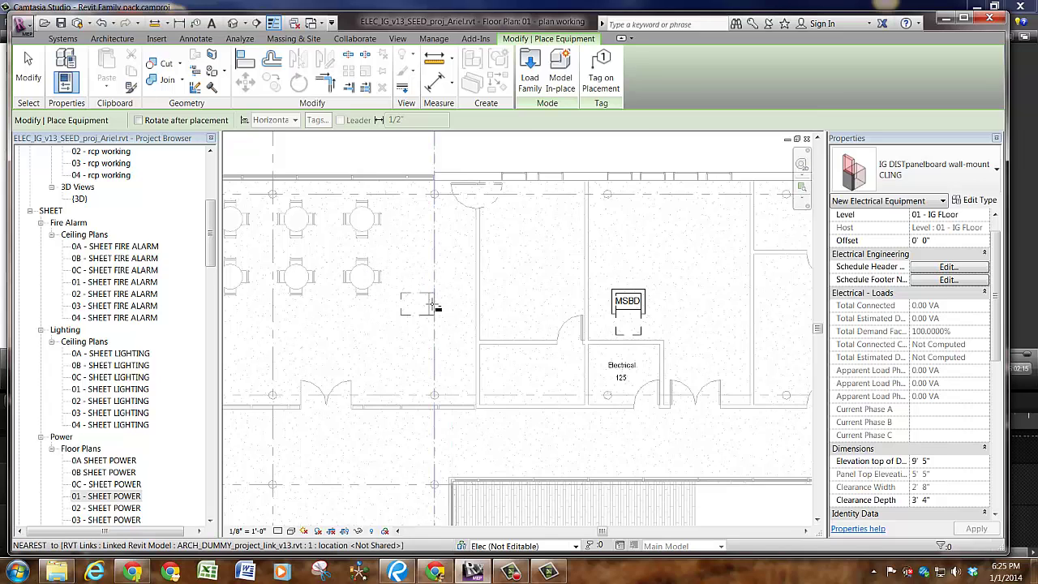
scroll(454, 302, "down", 4)
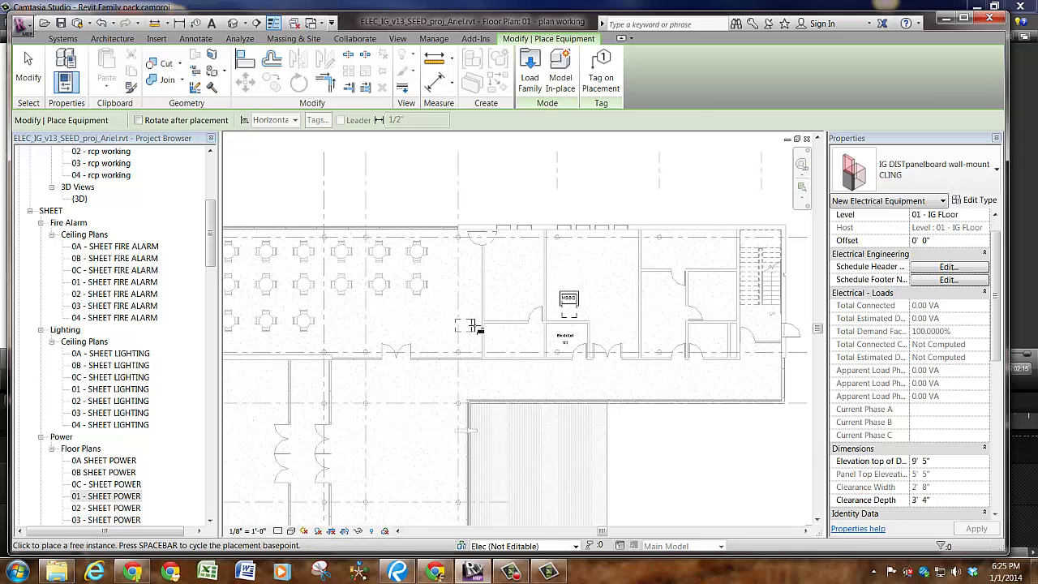
scroll(543, 297, "up", 4)
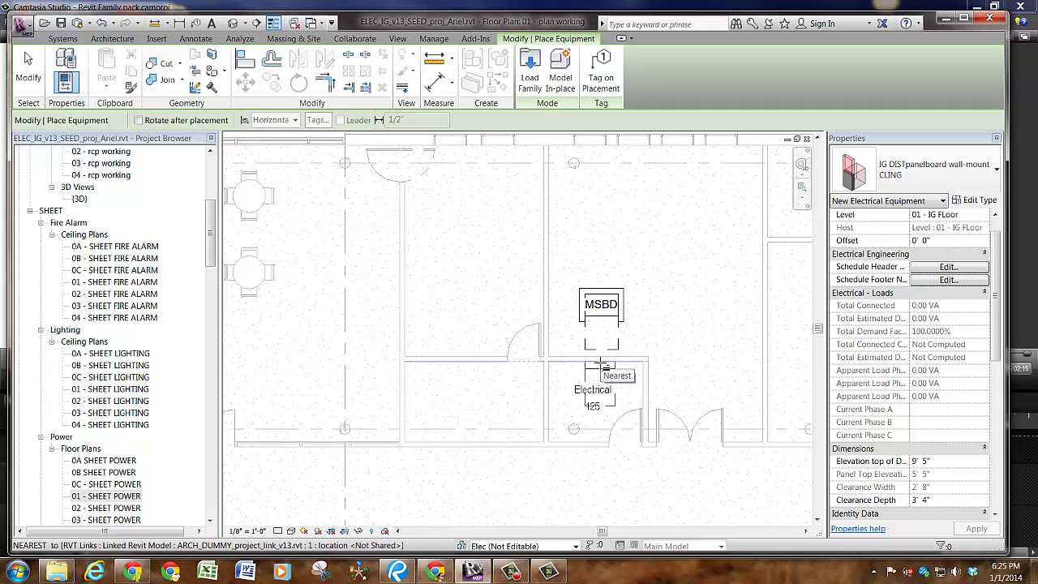
left_click(575, 367)
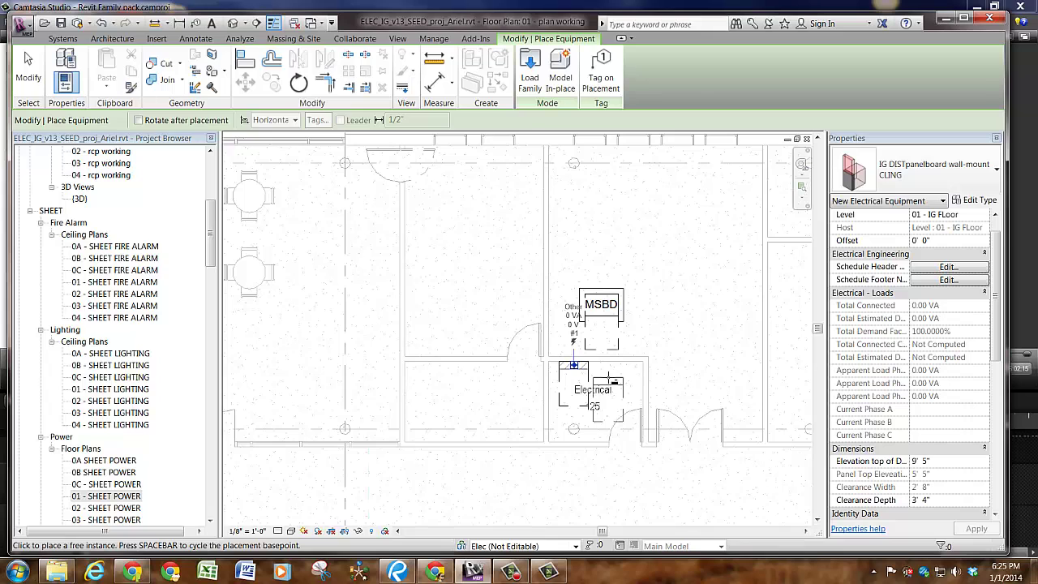
key("Escape")
key("Escape")
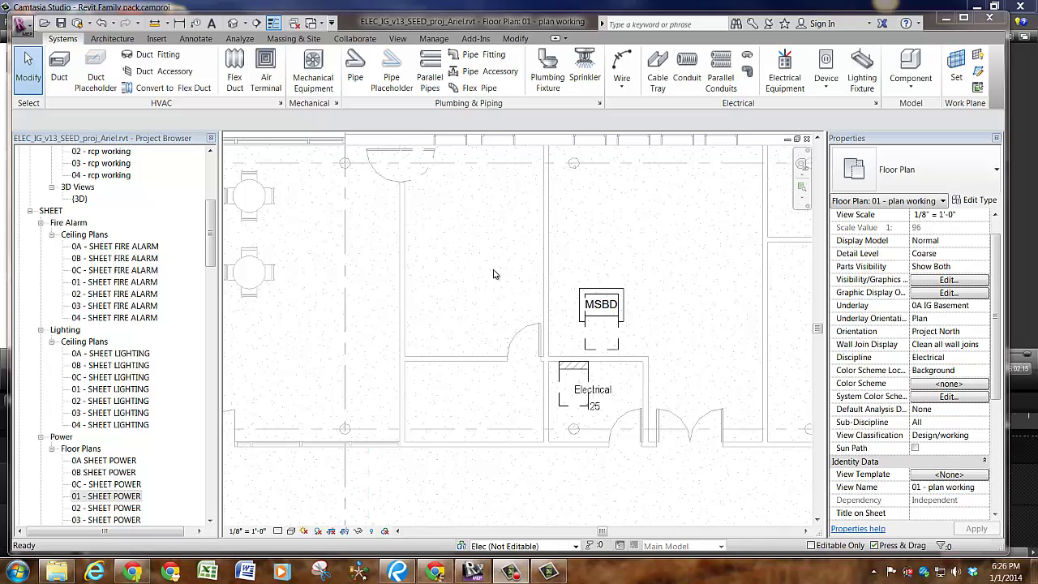
Move the distribution panelboard along the Electrical room's upper wall, closer to the room's right-hand wall
left_click_drag(487, 268, 724, 464)
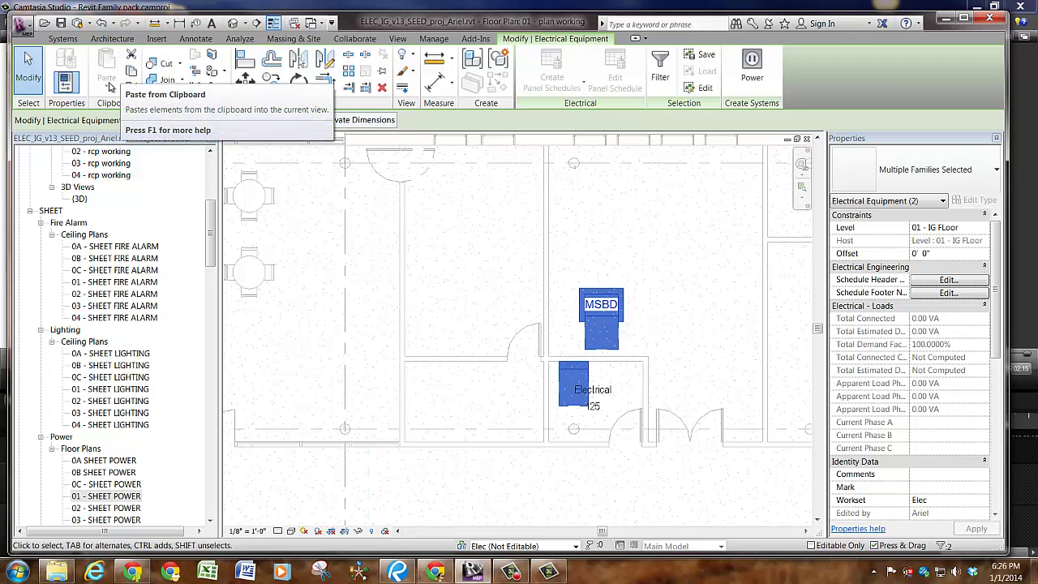
key("Escape")
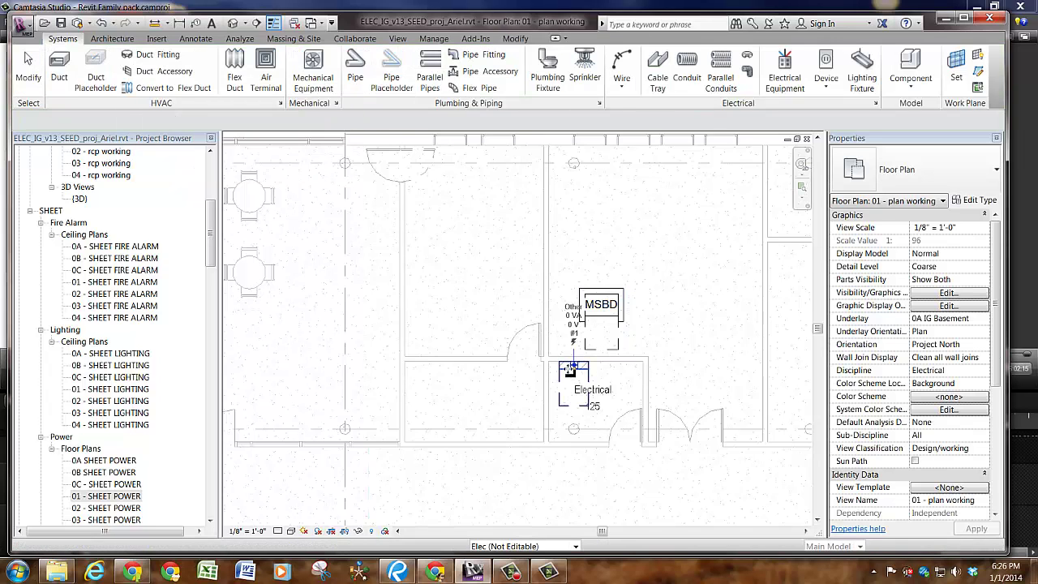
left_click_drag(570, 374, 614, 372, "ctrl")
left_click(658, 393)
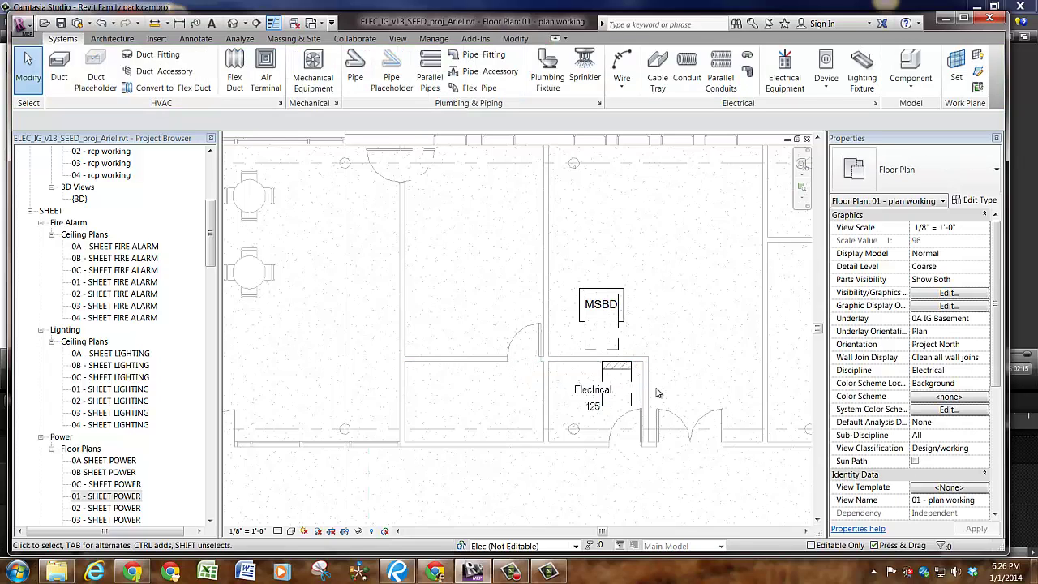
left_click(633, 307)
key("Escape")
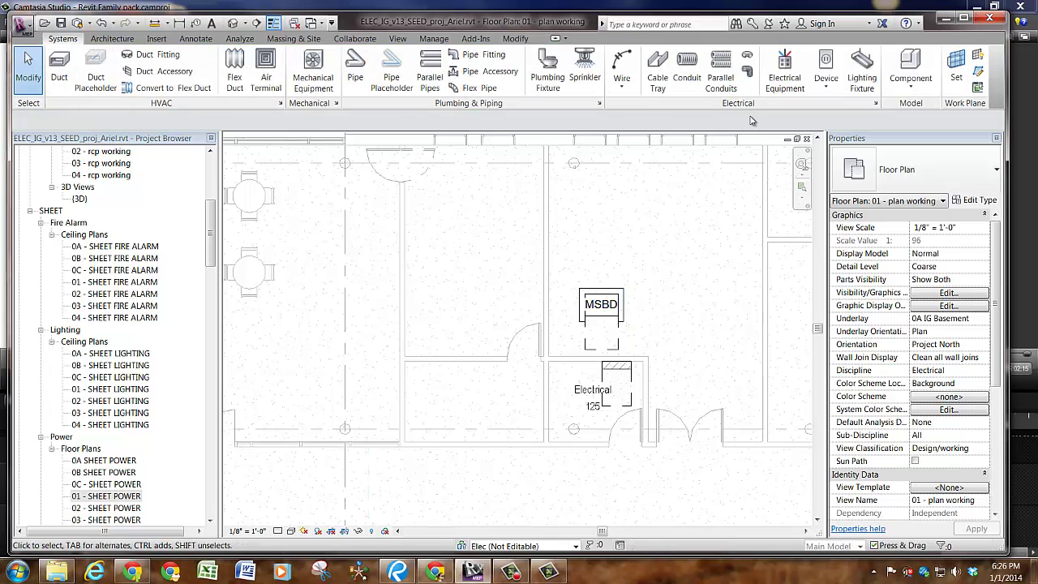
Place a transformer outside the Electrical room and an IG Panelboard wall-mount CLING against the room's left-hand wall
left_click(784, 81)
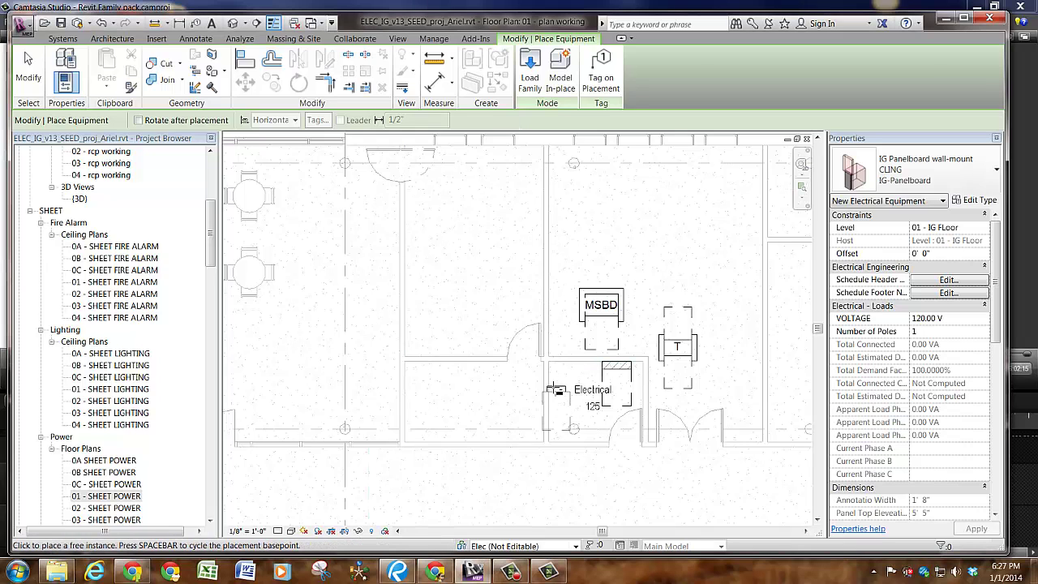
left_click(553, 388)
key("Escape")
key("Escape")
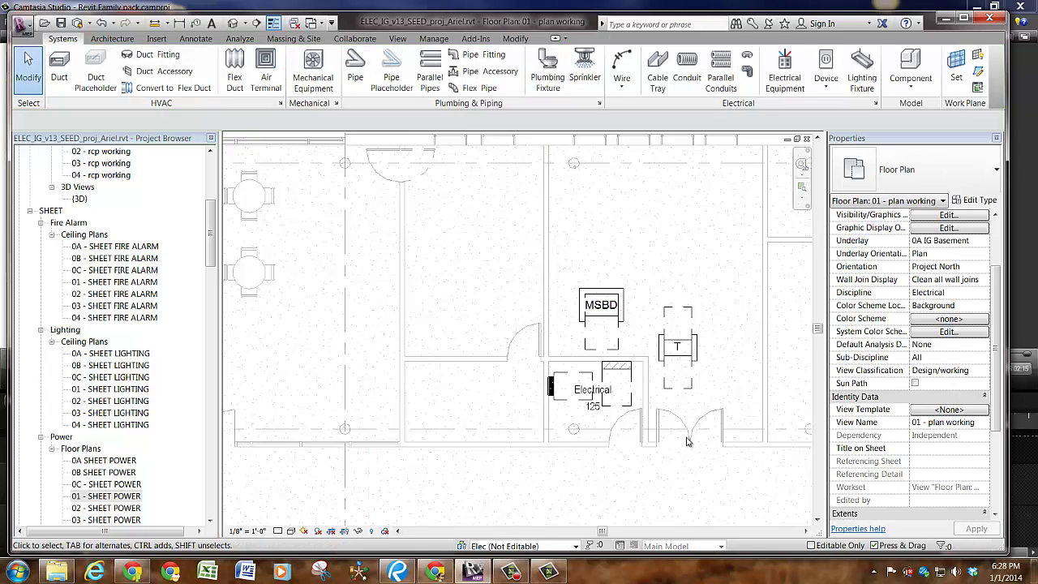
Rotate the MSBD switchboard 180 degrees and move it into the lower-left corner of the Electrical room
left_click(627, 338)
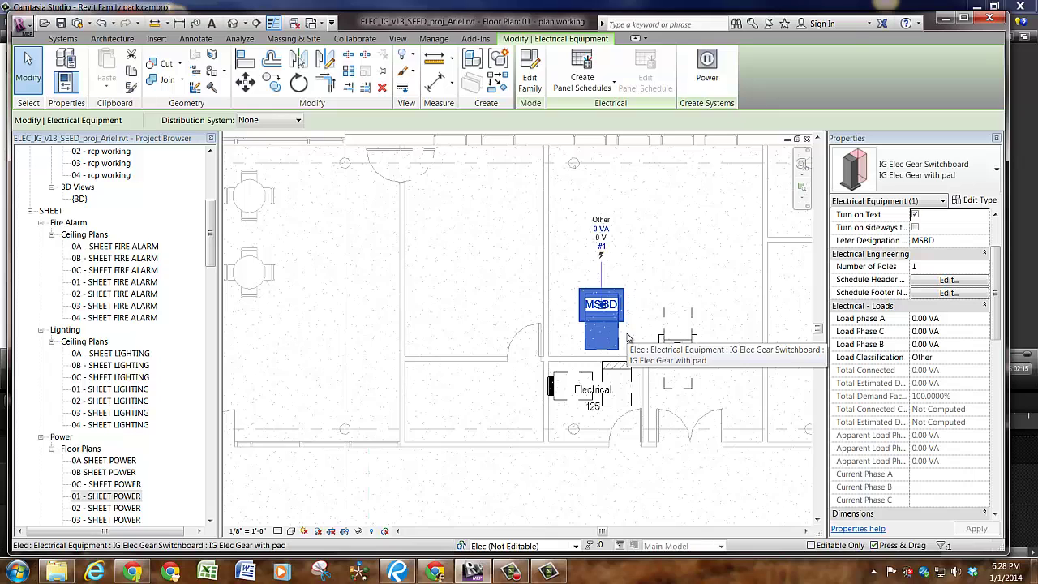
key("space")
key("space")
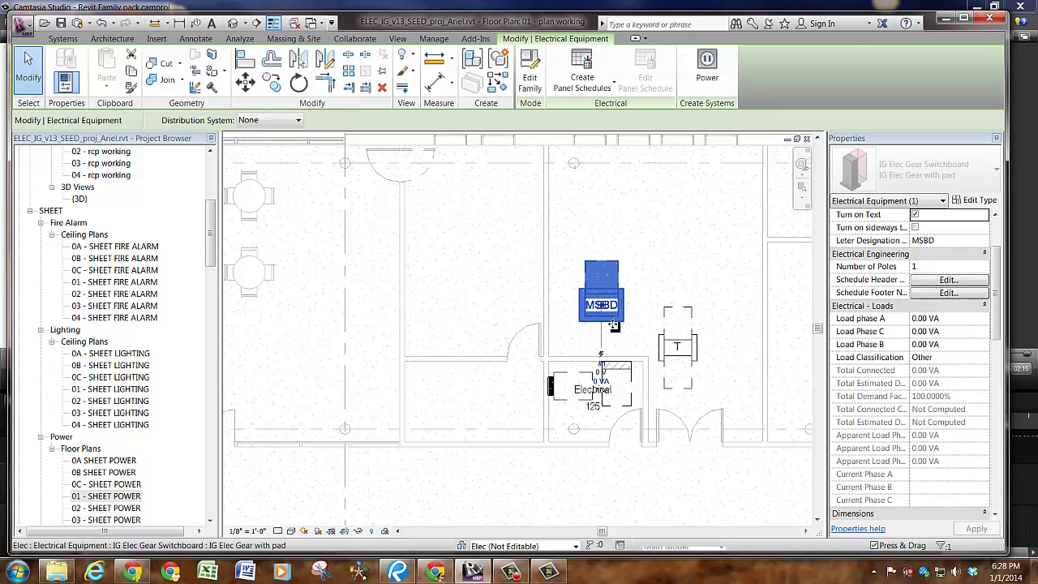
left_click_drag(612, 325, 584, 444)
key("Escape")
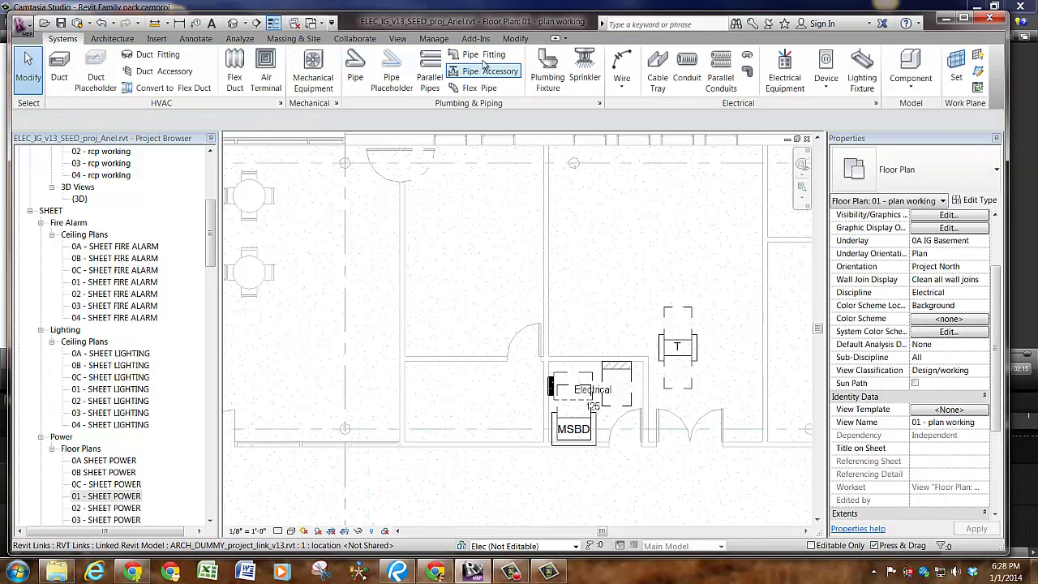
Align the back of the MSBD switchboard with the inner face of the Electrical room's lower wall
left_click(514, 39)
left_click(245, 65)
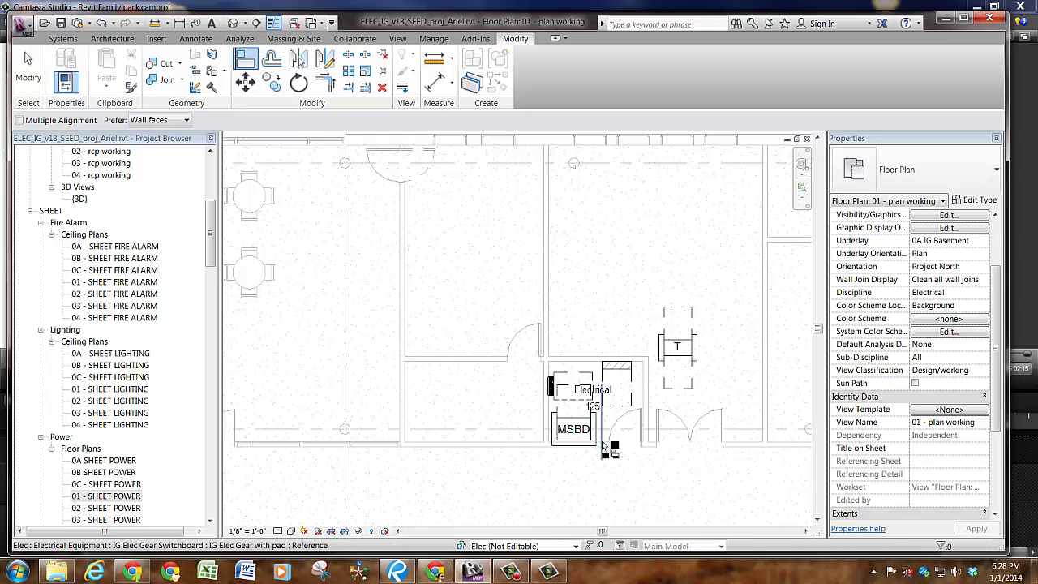
scroll(607, 447, "up", 5)
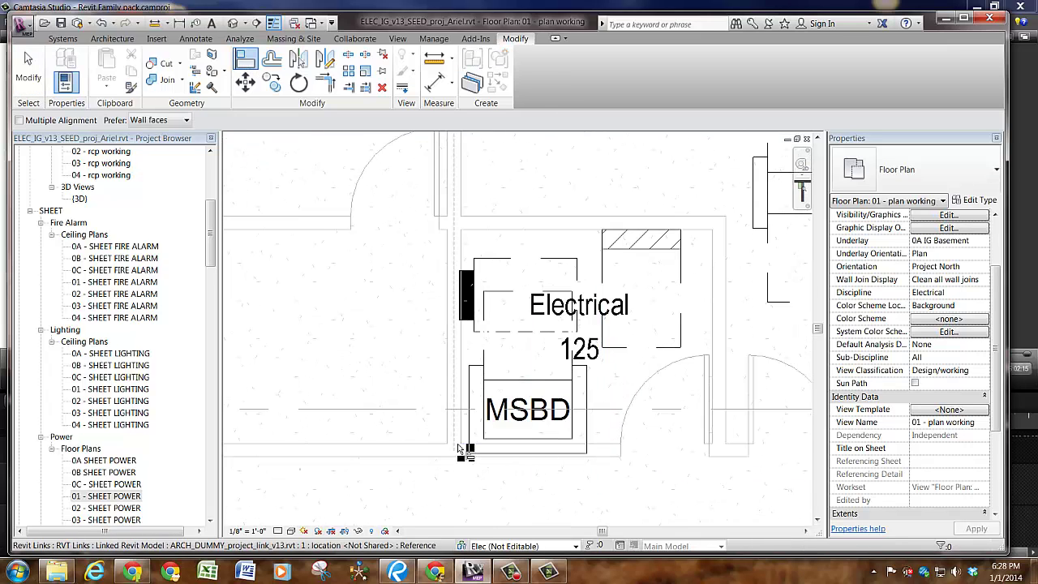
left_click(479, 458)
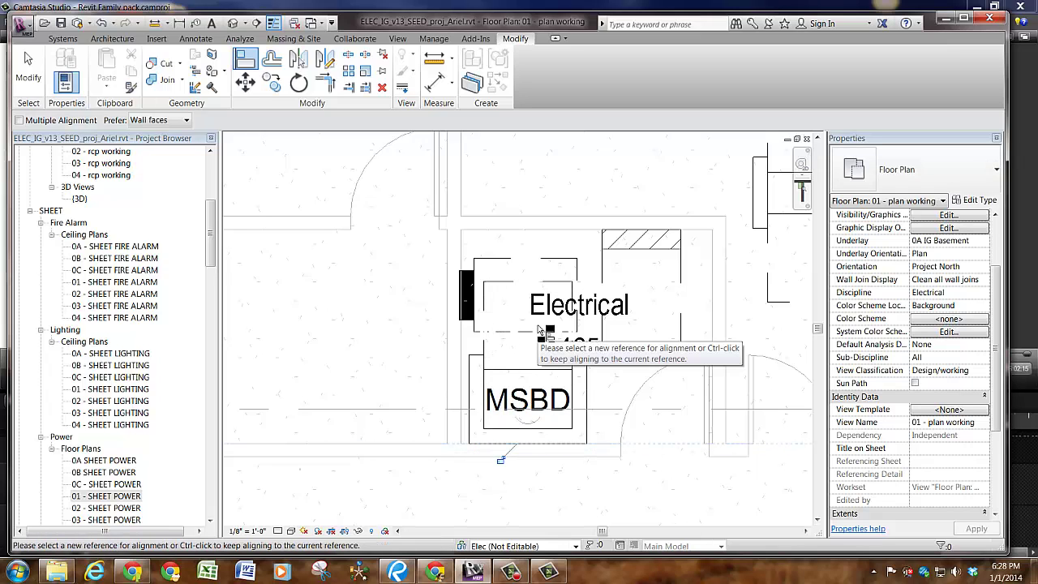
key("Escape")
key("Escape")
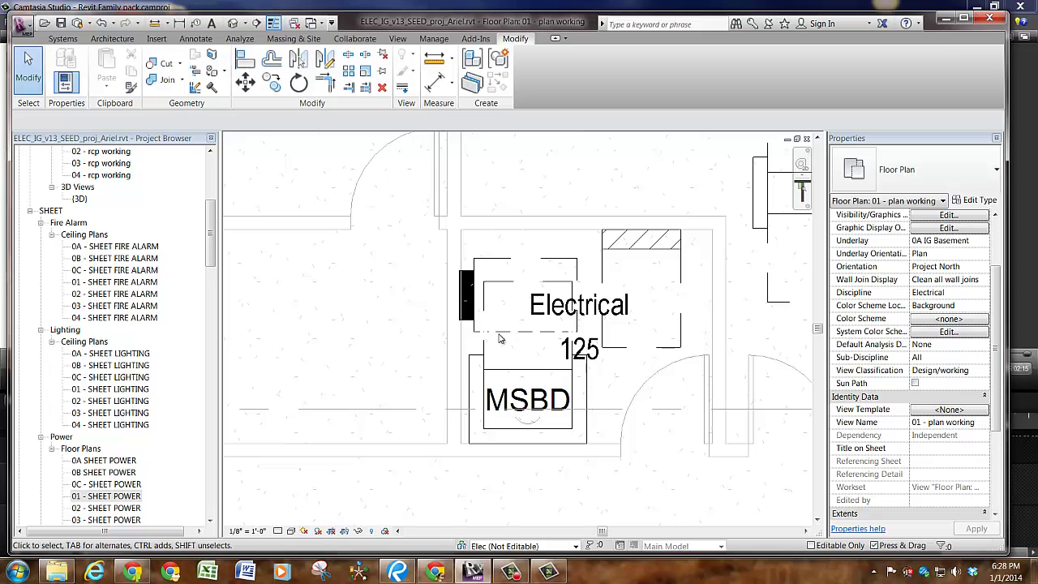
Highlight the wall panelboard's clearance area in the working plan, and open the 01 - SHEET POWER floor plan
left_click(477, 346)
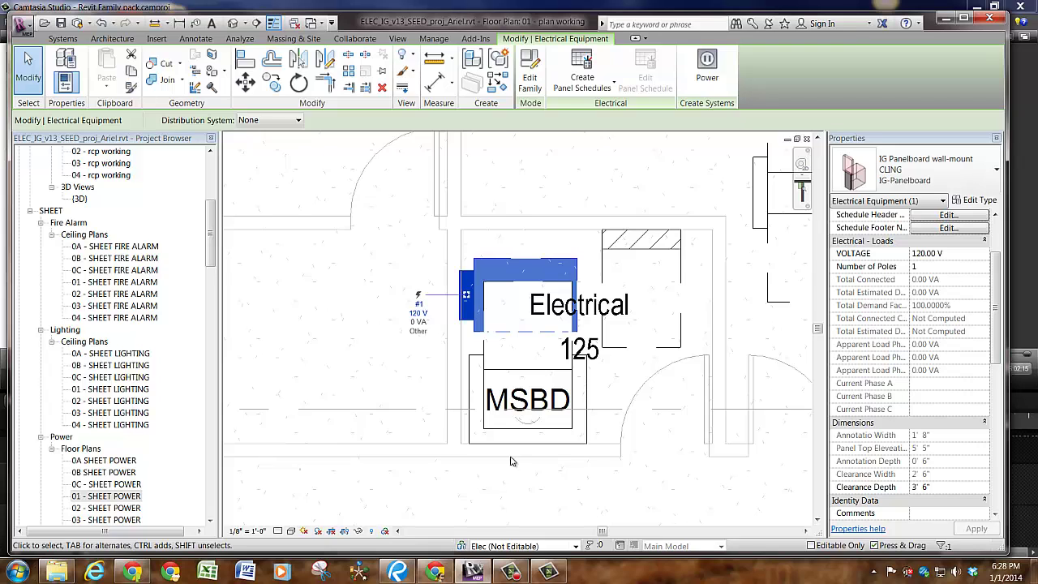
left_click(456, 507)
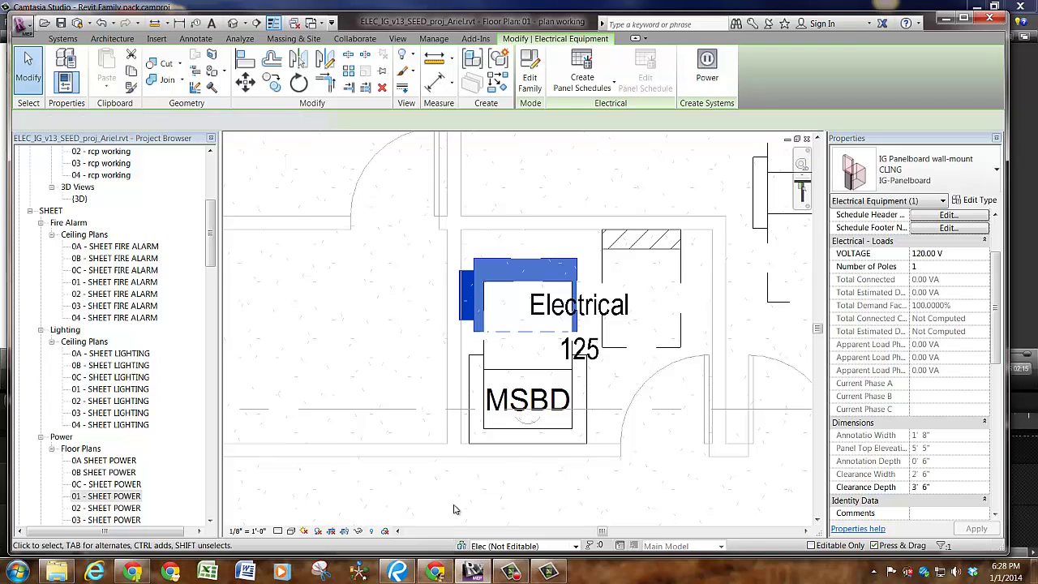
double_click(132, 498)
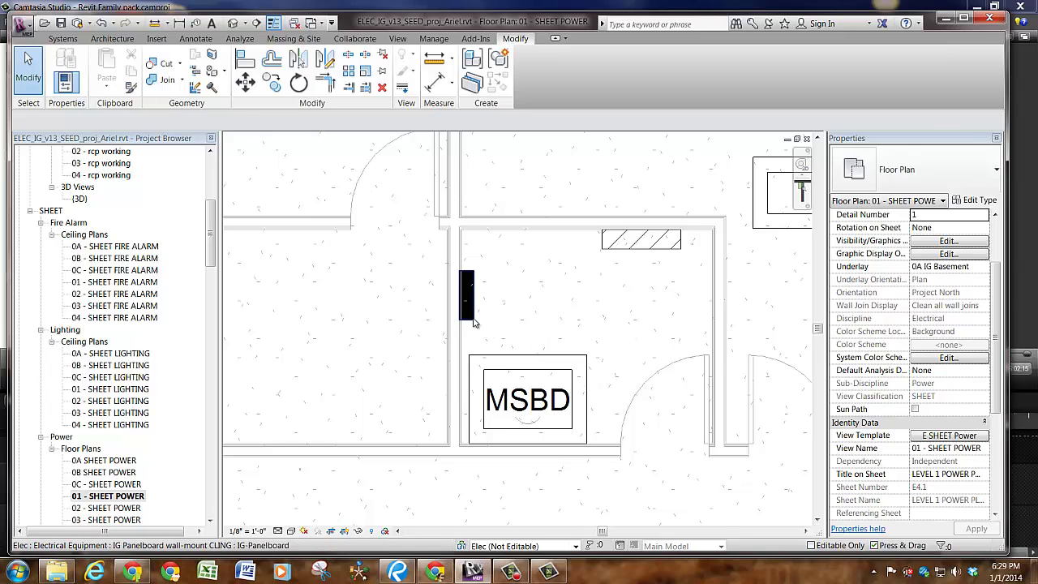
Set the Panel Name of the black wall panelboard in the Electrical room to AL1
left_click(468, 312)
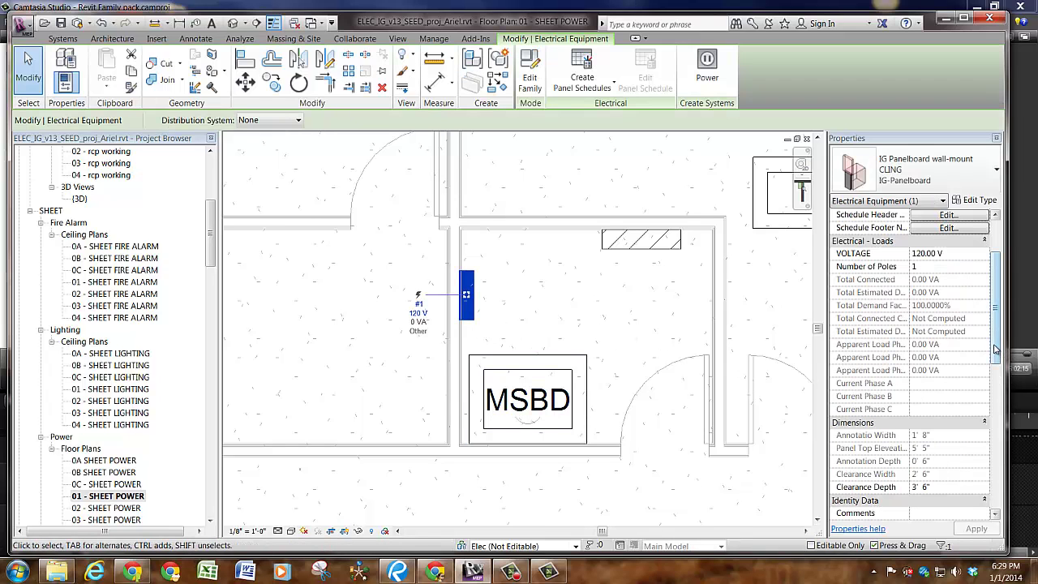
left_click_drag(996, 349, 988, 415)
scroll(989, 415, "down", 2)
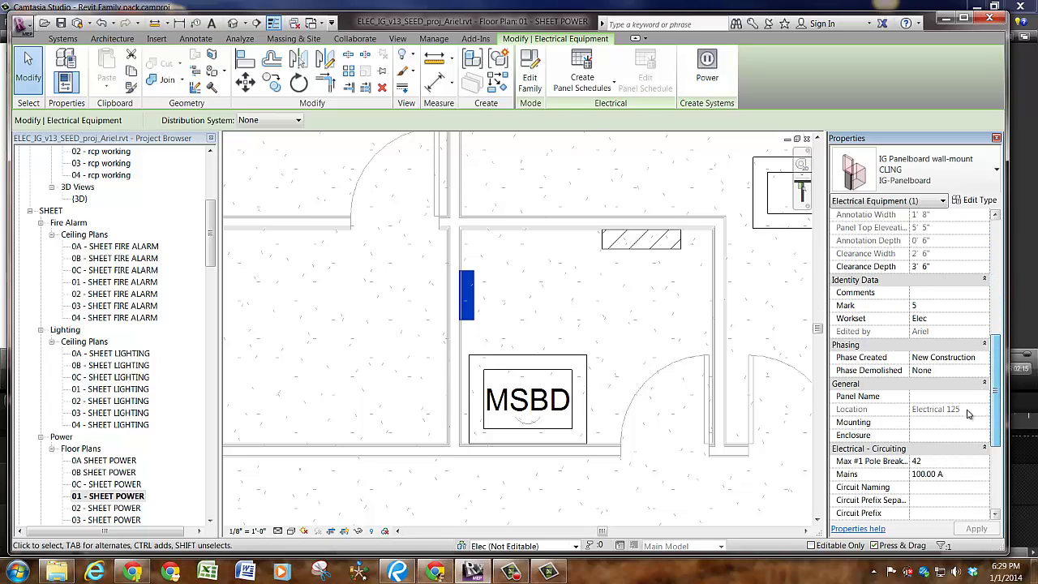
left_click(964, 397)
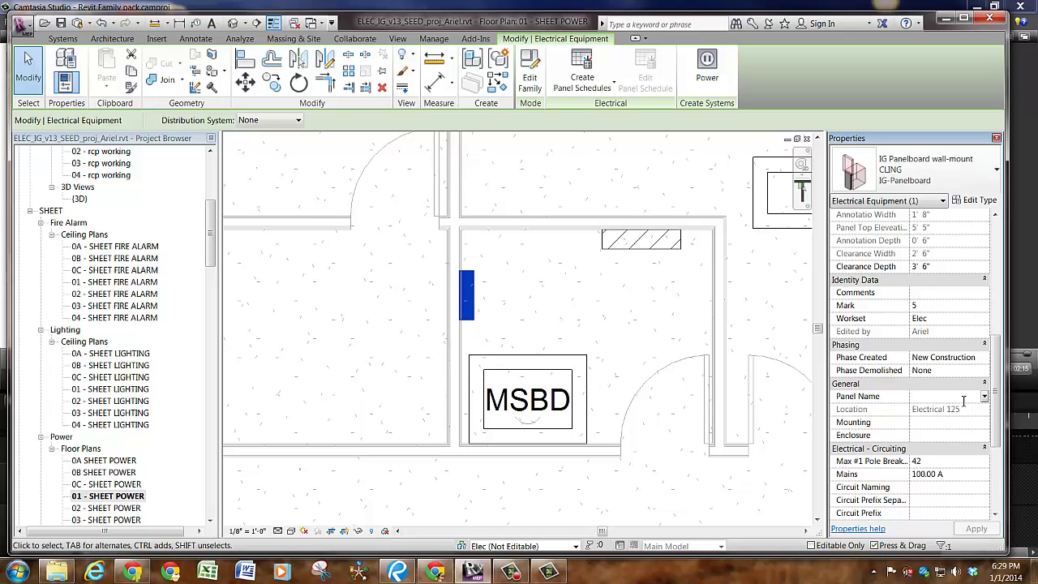
type("AL1")
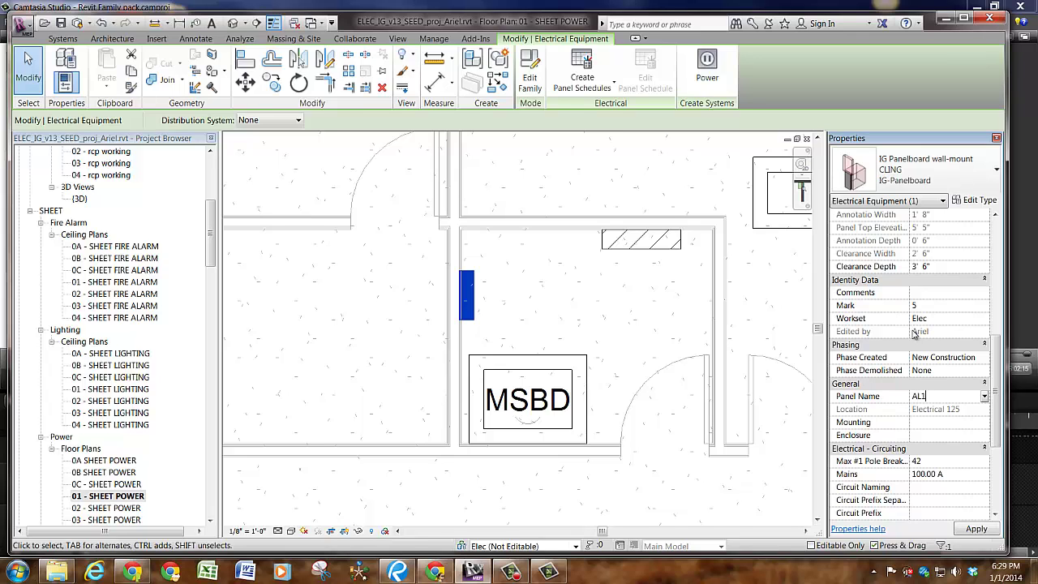
Set the Type Mark of the IG-Panelboard type to PANEL
left_click(980, 199)
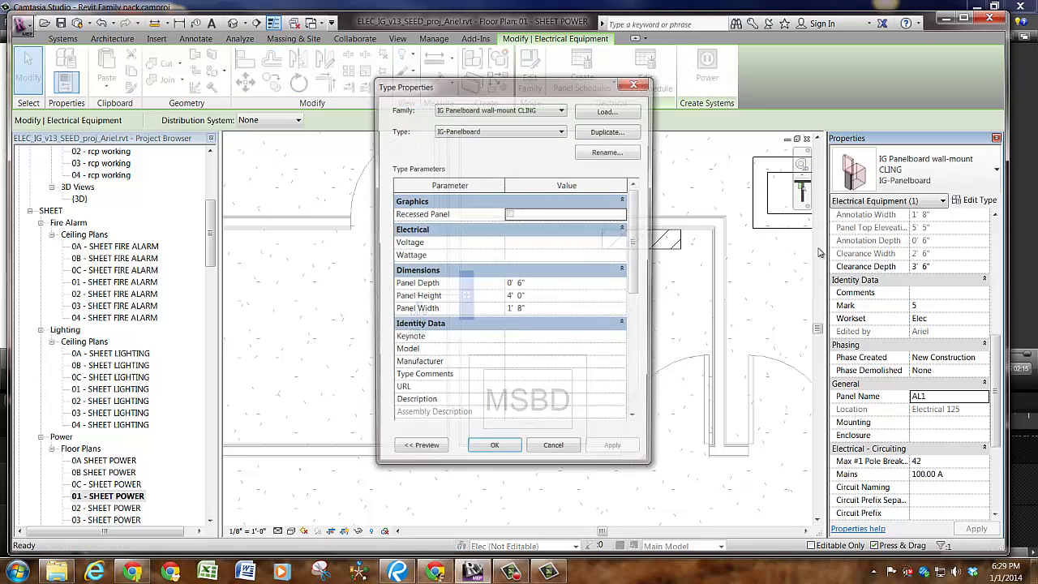
scroll(613, 315, "down", 3)
left_click(612, 316)
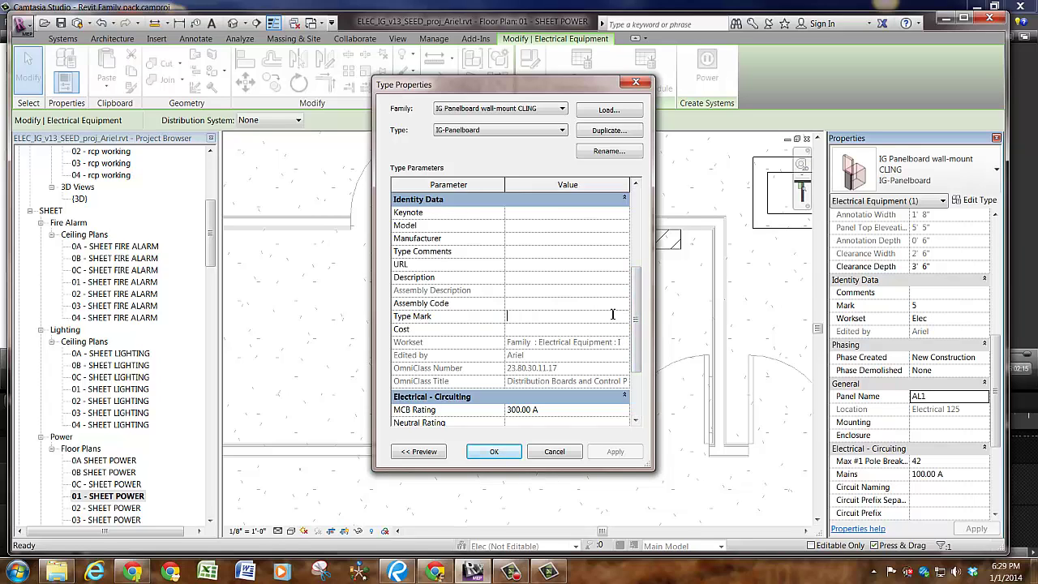
type("PANEL")
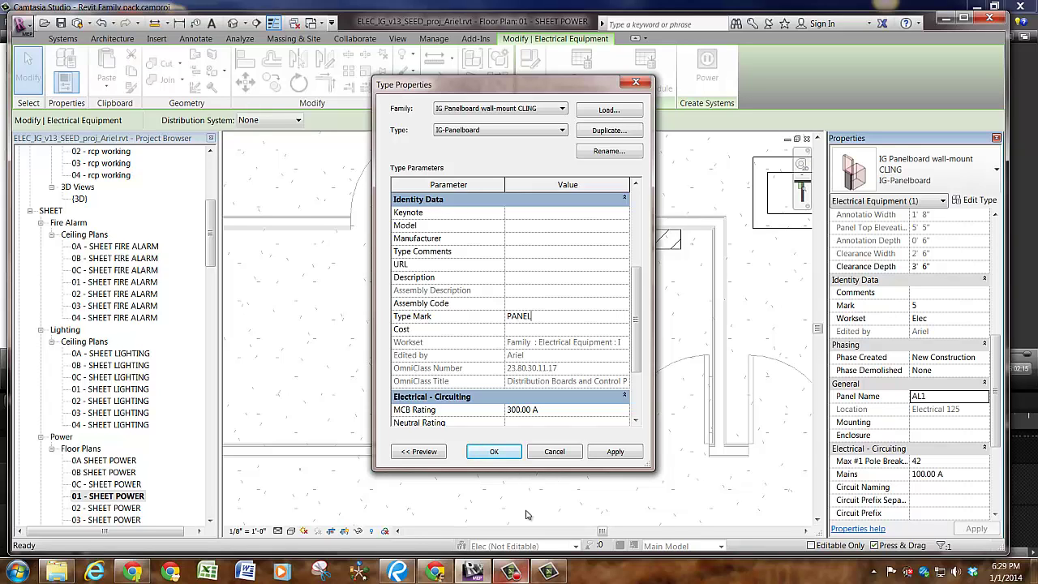
left_click(519, 451)
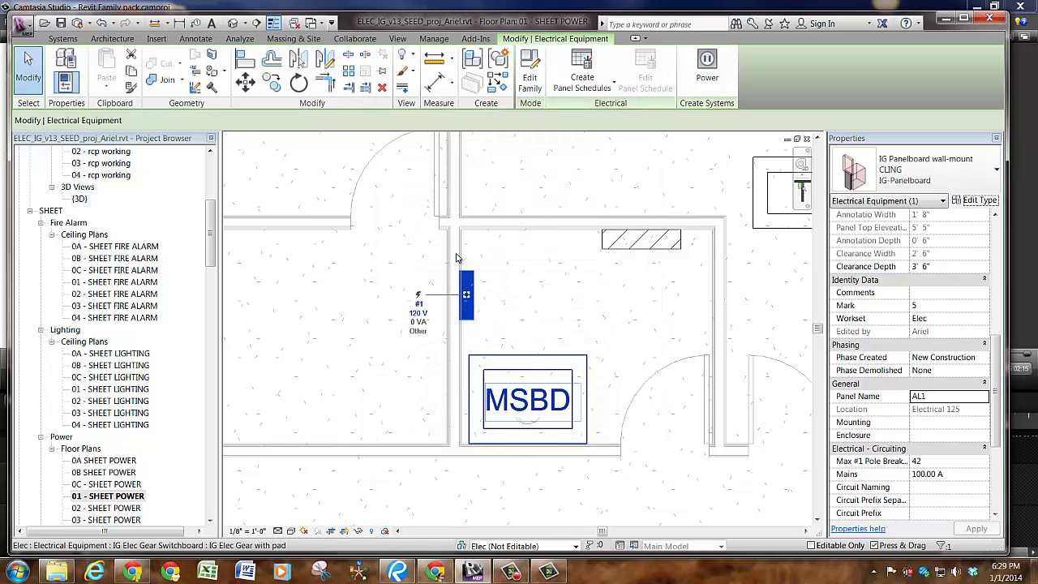
Tag the AL1 panelboard using a Free End leader, placing the tag text above the Electrical room
key("t")
key("g")
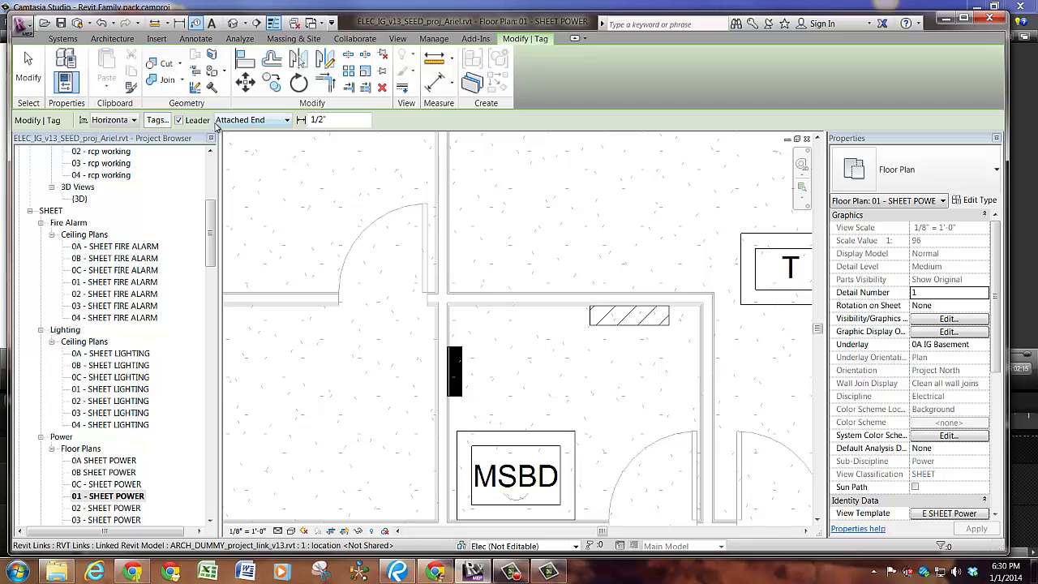
left_click(248, 120)
left_click(235, 144)
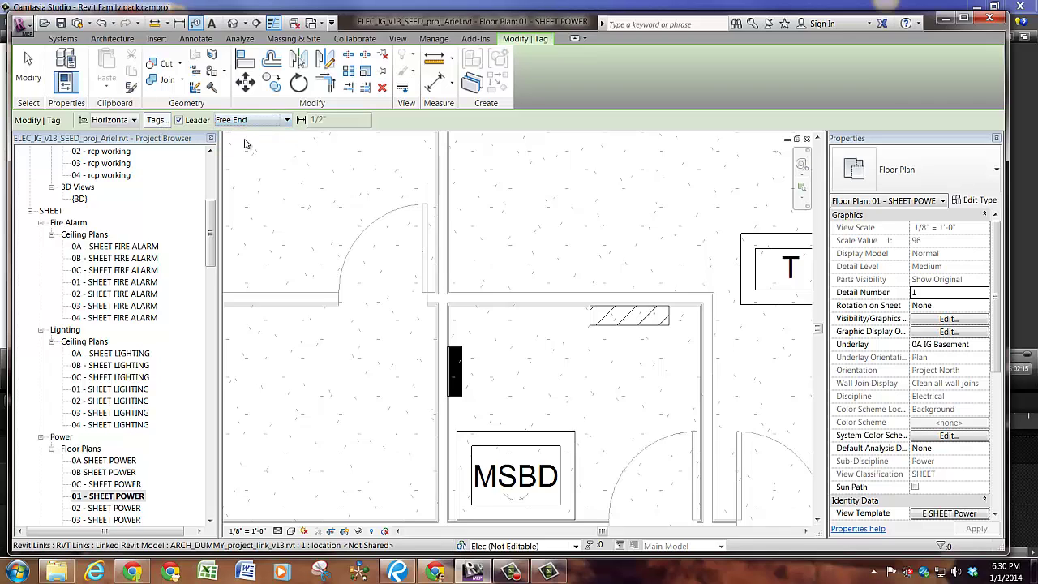
left_click(460, 347)
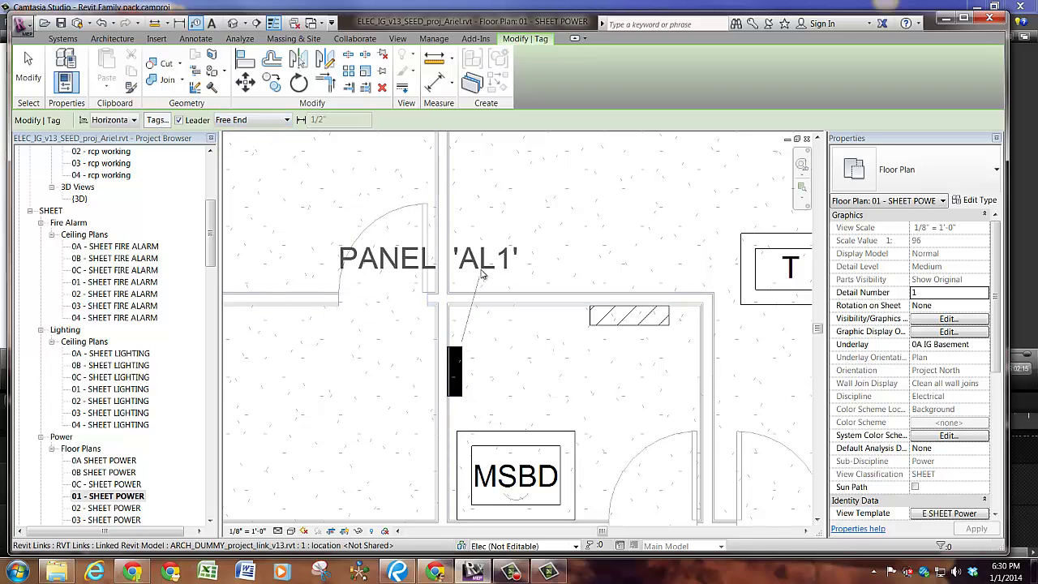
left_click(482, 255)
left_click(510, 255)
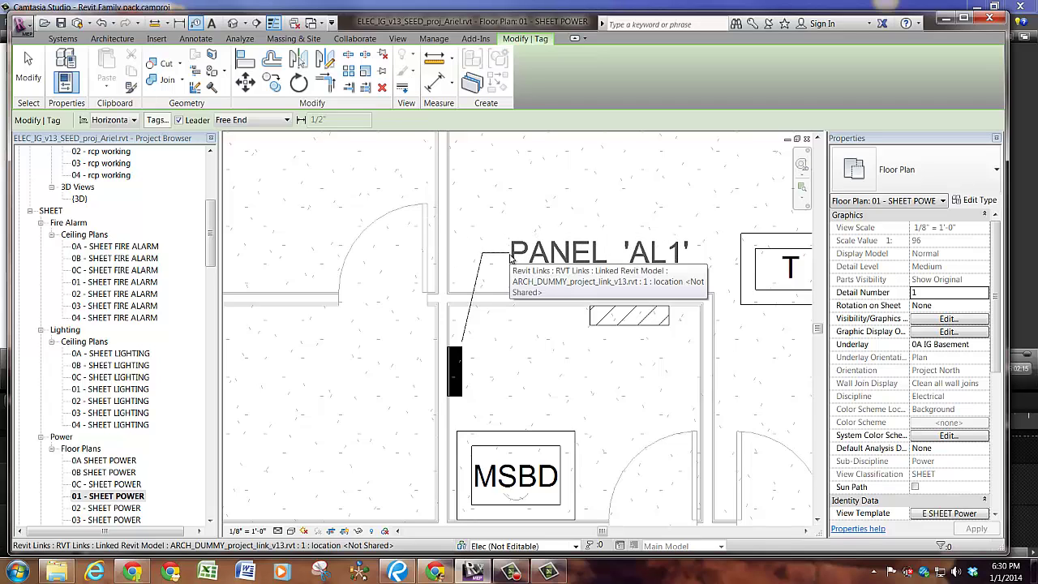
left_click(511, 258)
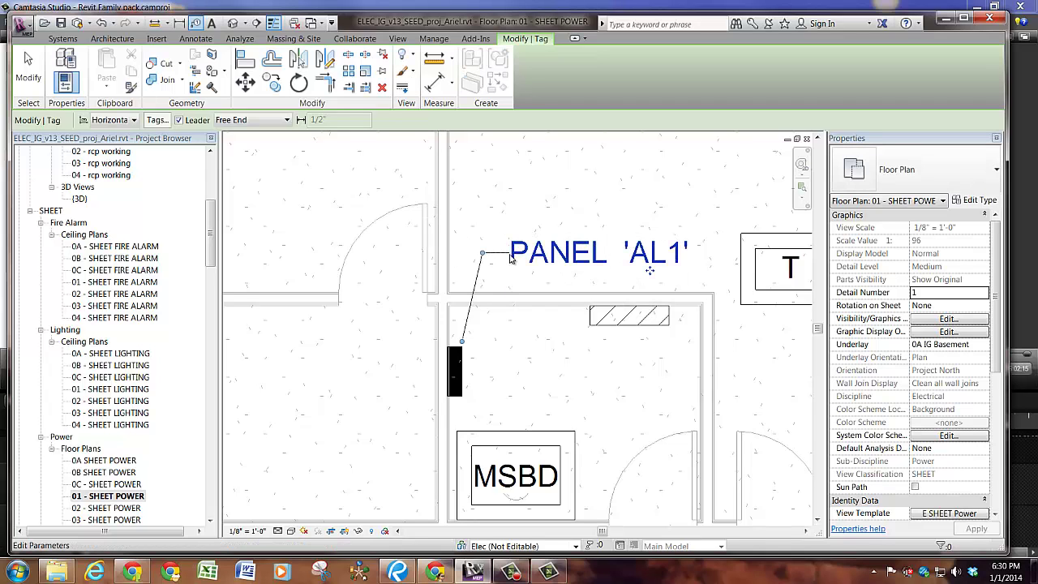
key("Escape")
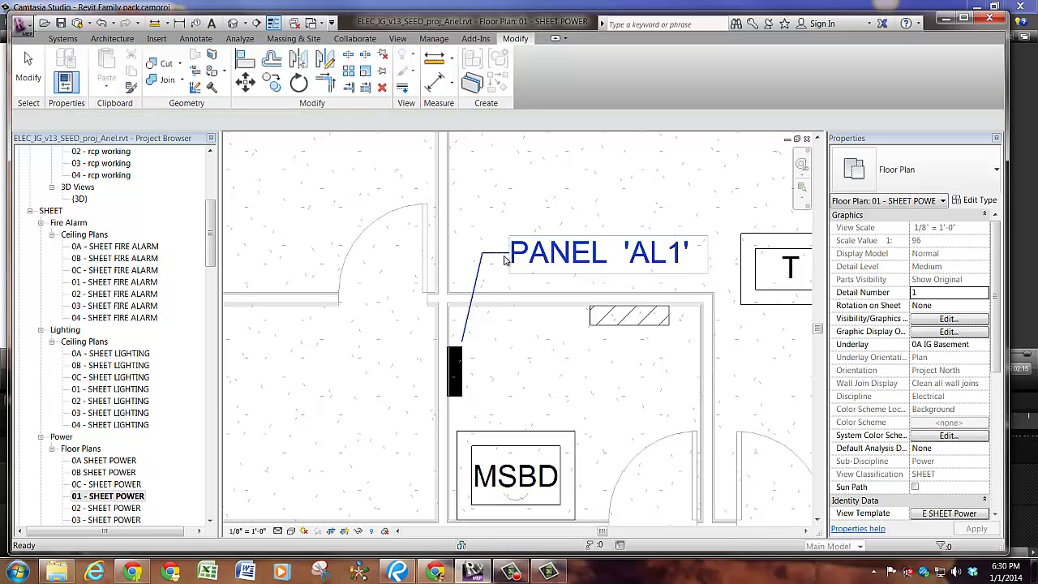
Set the Leader Arrowhead of the panel name tag type to Arrow Filled 30 Degree
left_click(502, 259)
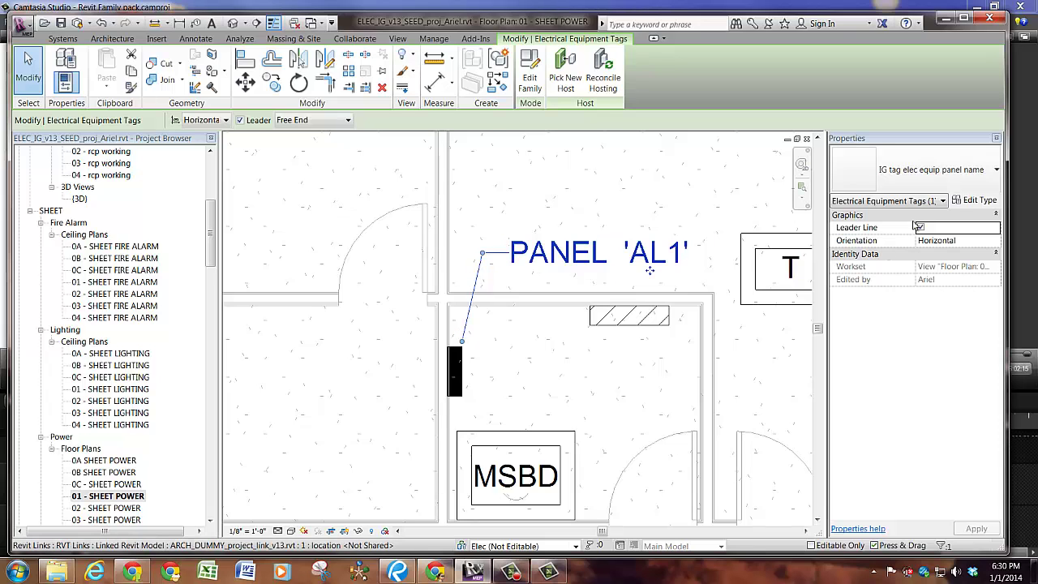
left_click(978, 200)
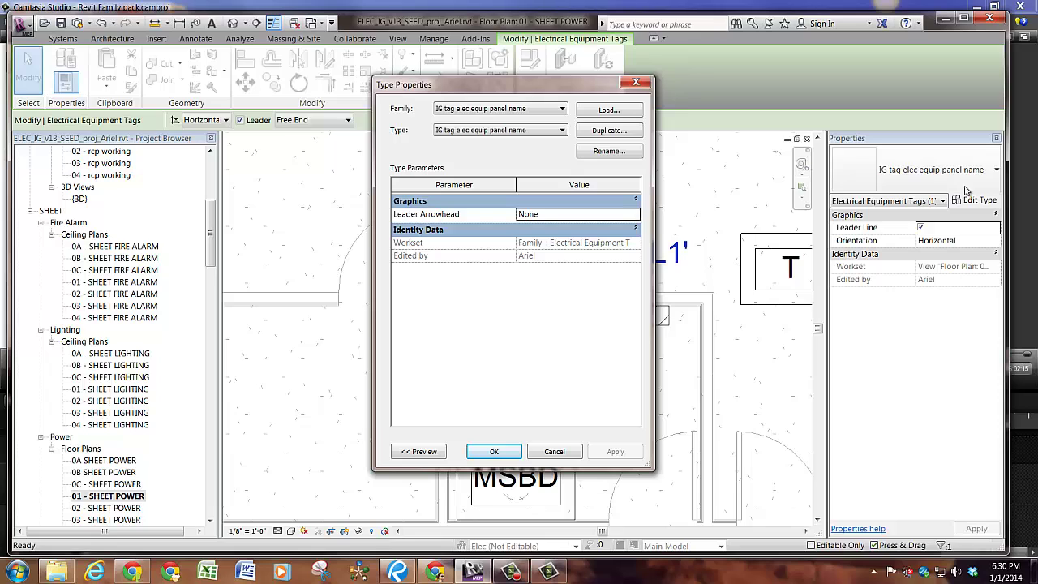
left_click(636, 214)
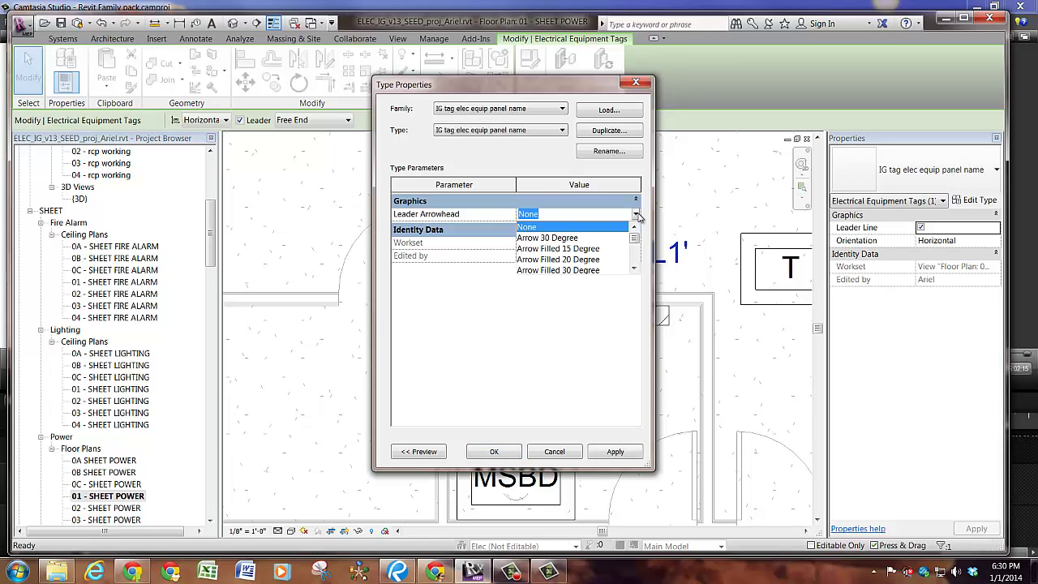
scroll(582, 237, "down", 1)
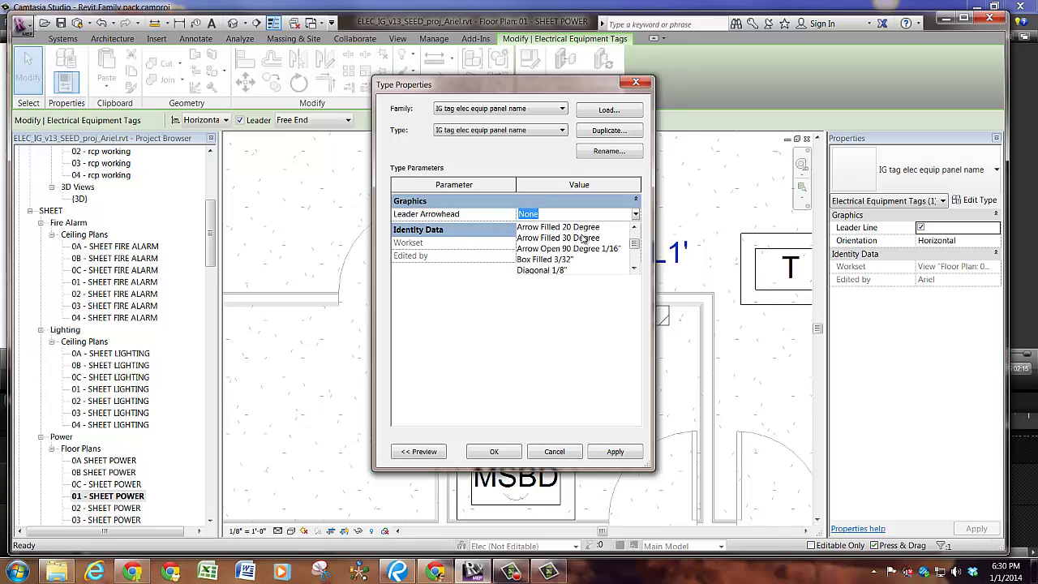
left_click(584, 238)
left_click(494, 451)
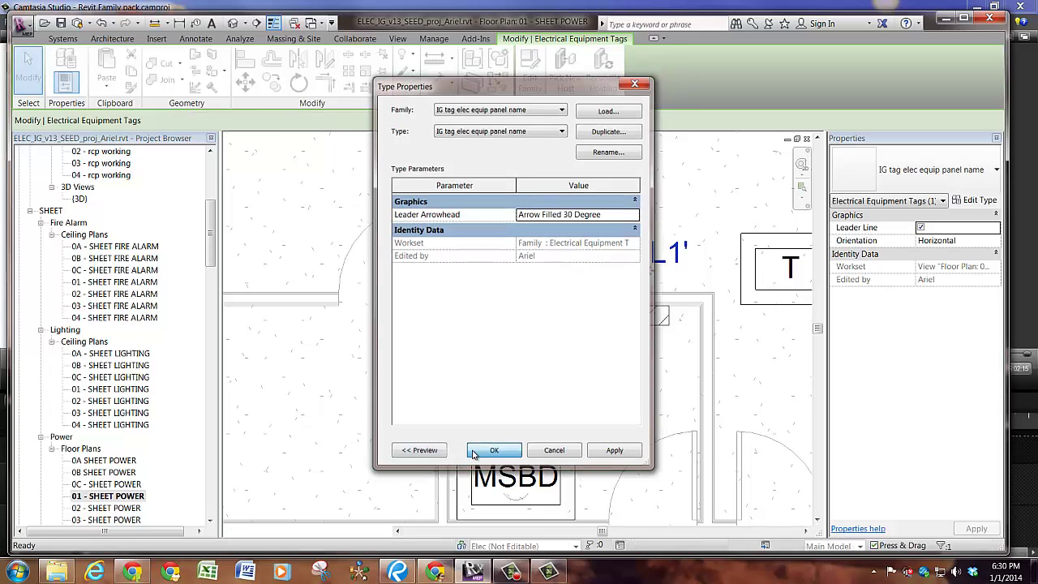
left_click(503, 337)
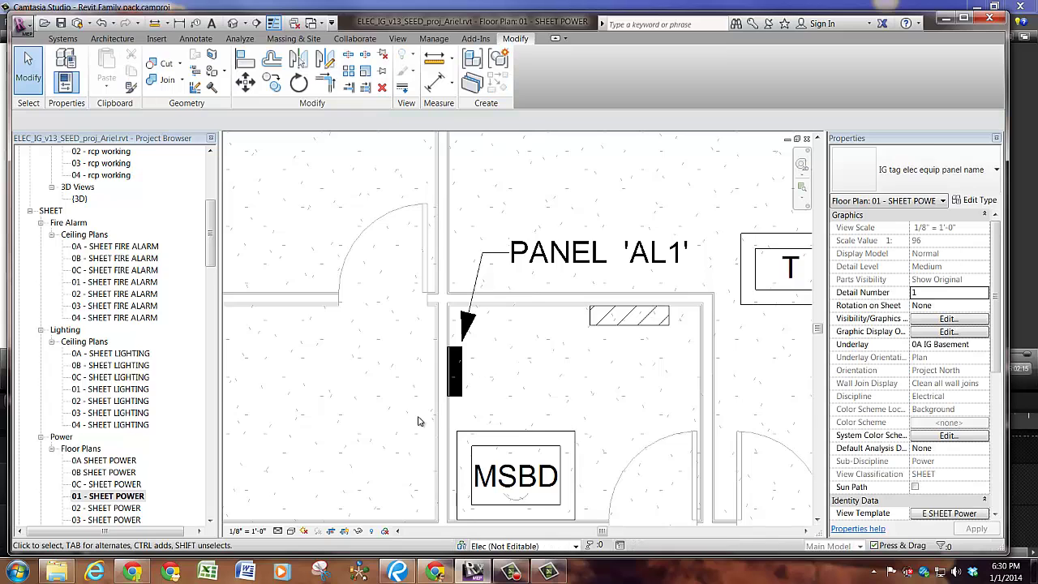
scroll(419, 420, "down", 3)
scroll(419, 420, "down", 2)
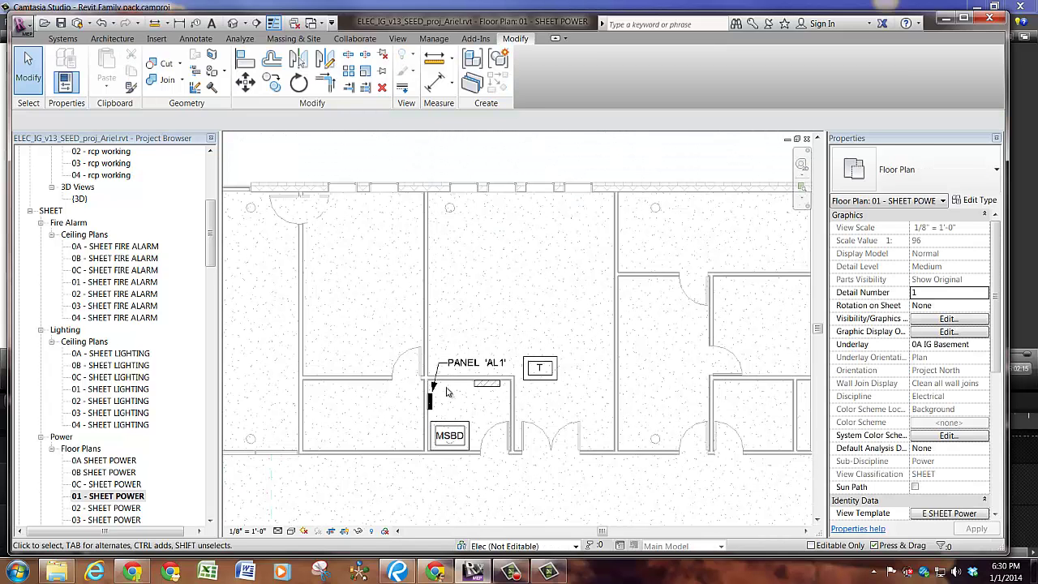
scroll(428, 397, "up", 3)
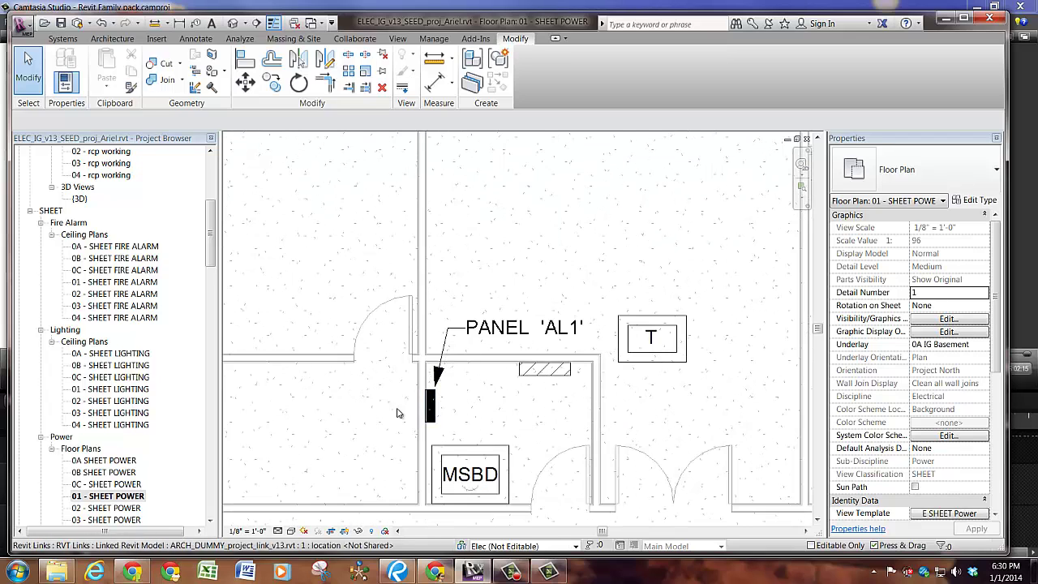